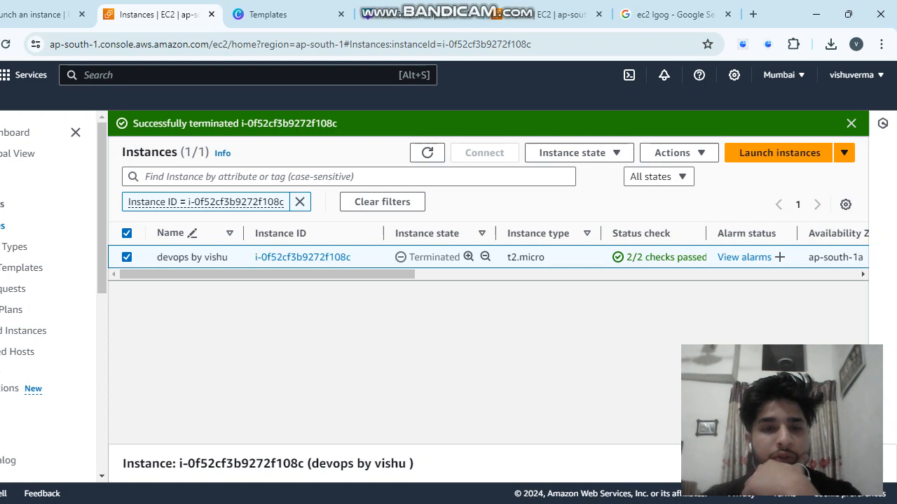
# Clear the instance ID filter from the instances list and open the form for launching a new instance.
pyautogui.click(442, 202)
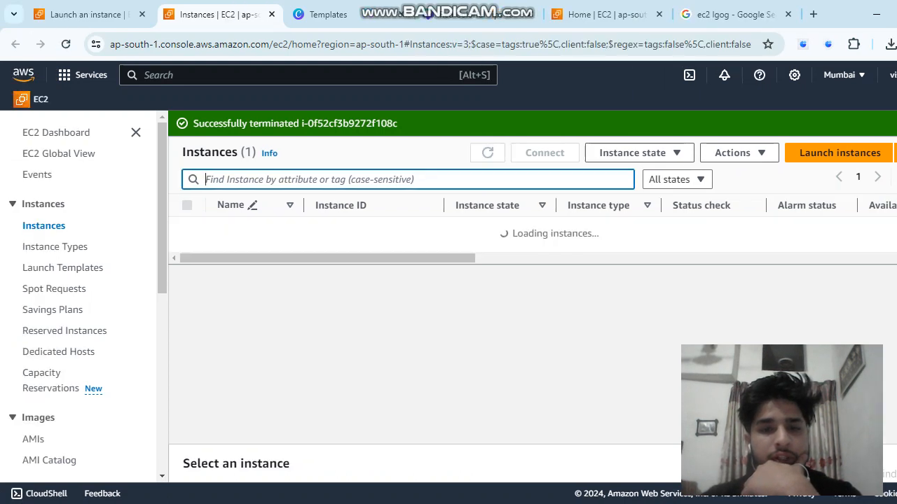
pyautogui.moveTo(469, 229); pyautogui.dragTo(524, 229)
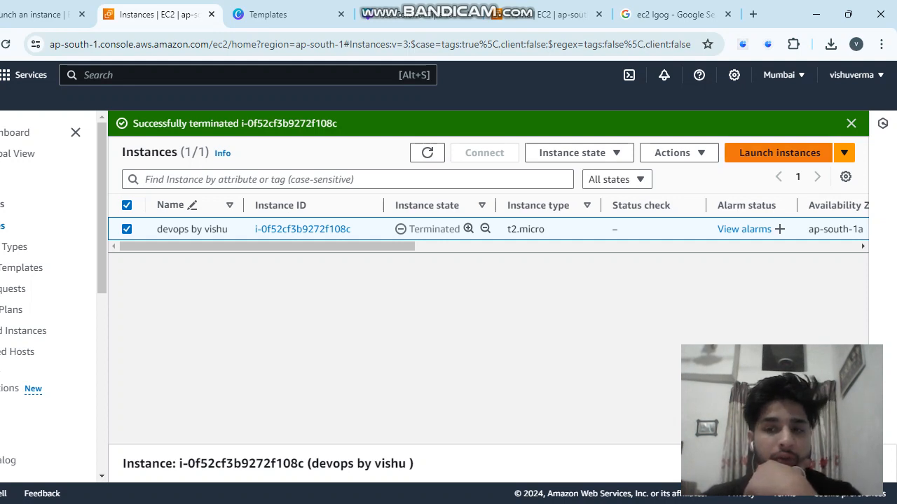
pyautogui.click(779, 153)
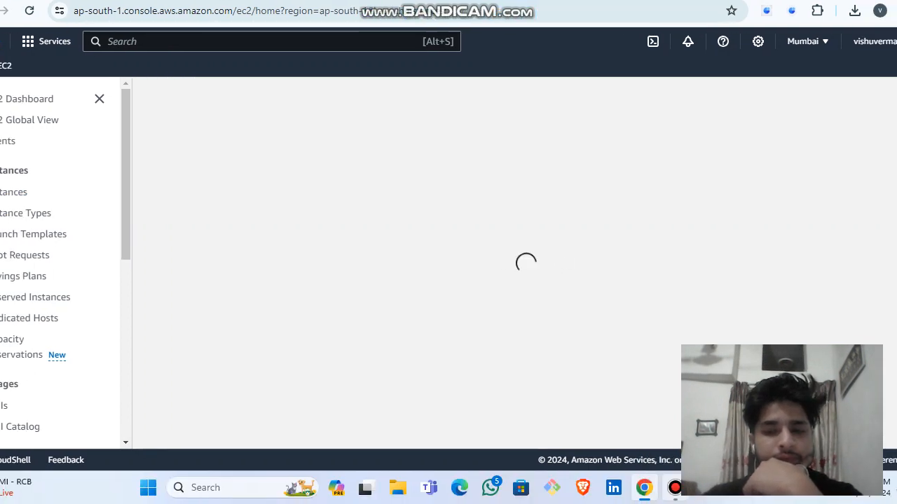
pyautogui.click(677, 488)
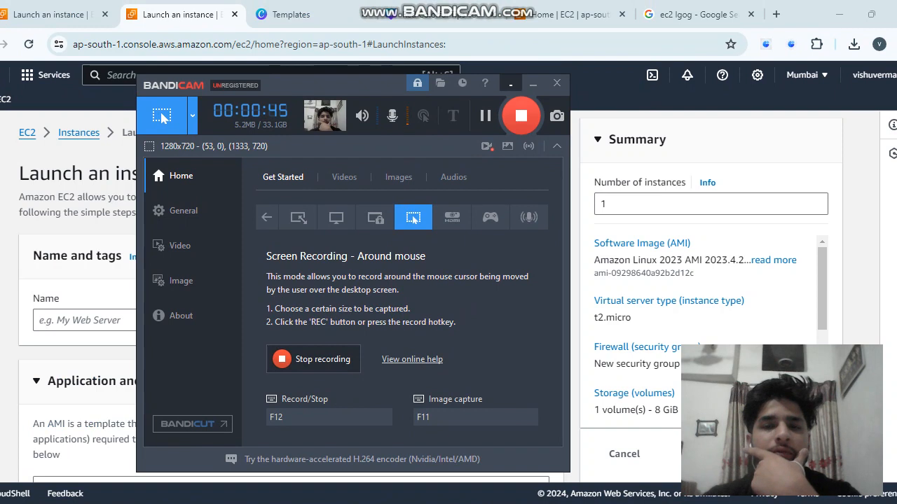
pyautogui.click(533, 83)
# Name the new instance "devops -journey -dev".
pyautogui.scroll(-1, 290, 301)
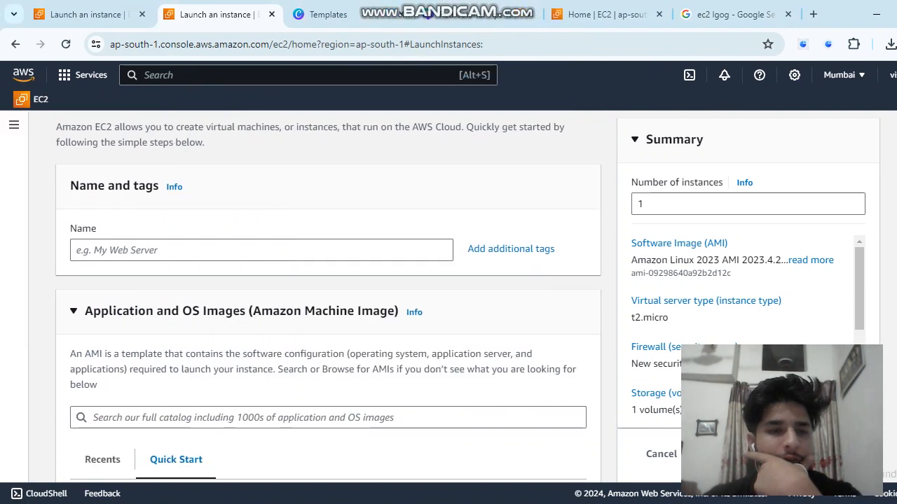
pyautogui.click(224, 250)
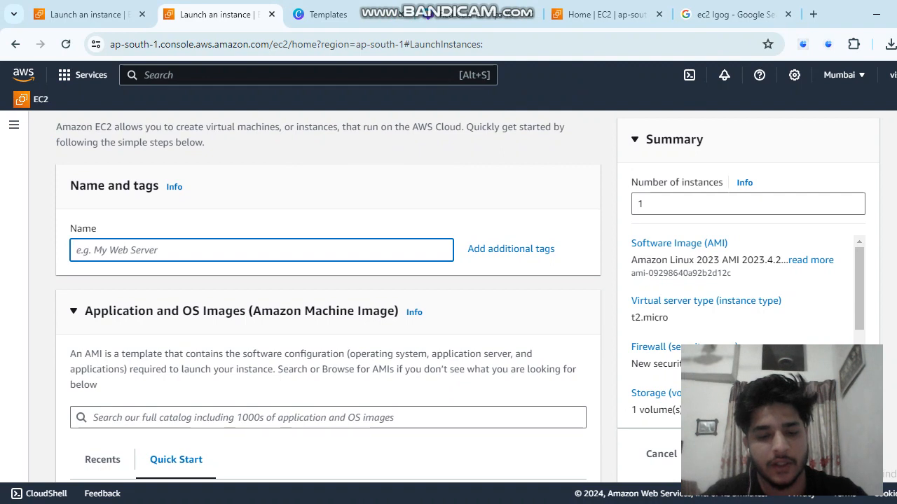
pyautogui.write('devops')
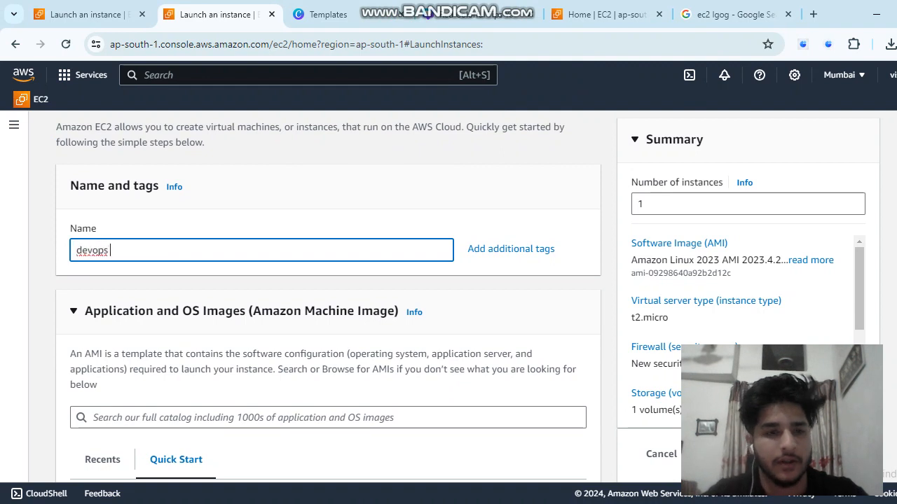
pyautogui.write(' -')
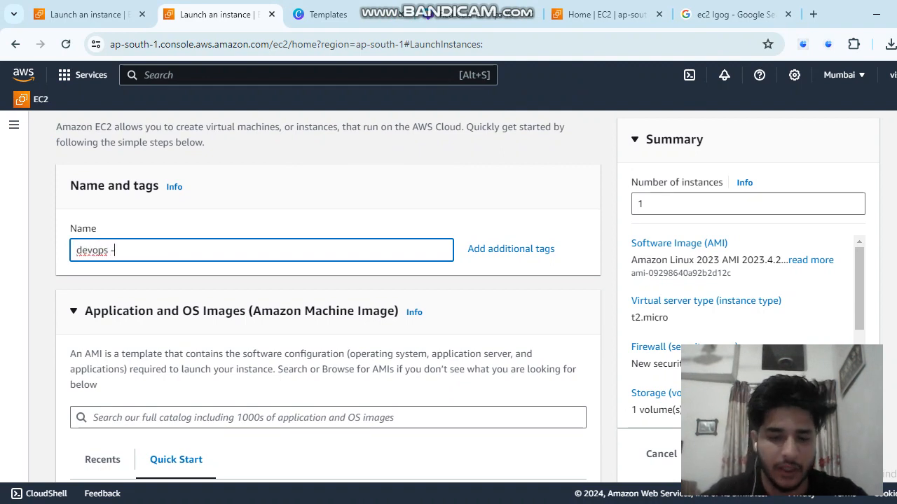
pyautogui.write('journey -dev')
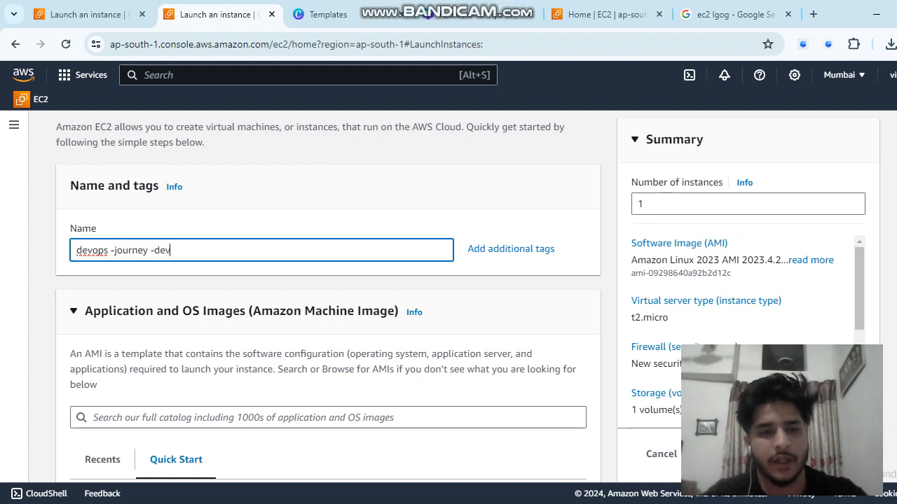
# Choose Ubuntu Server 22.04 LTS (HVM), SSD Volume Type as the instance's machine image.
pyautogui.scroll(-3, 328, 294)
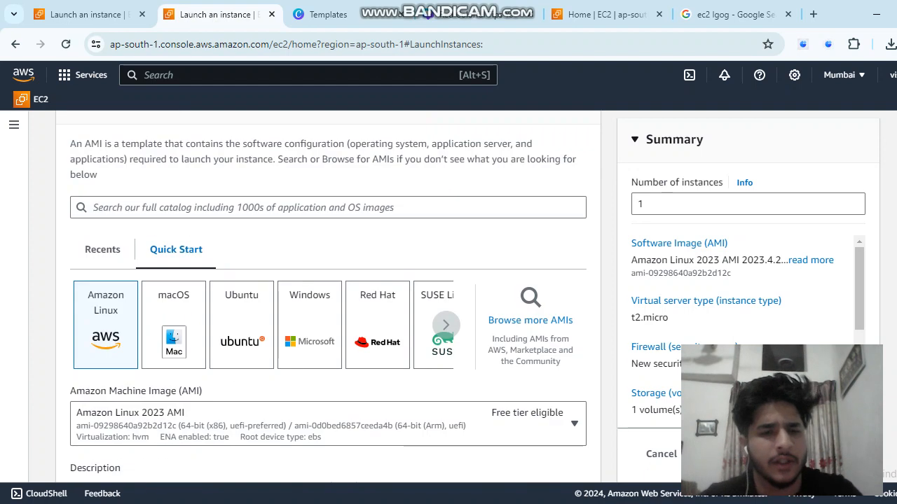
pyautogui.scroll(1, 328, 294)
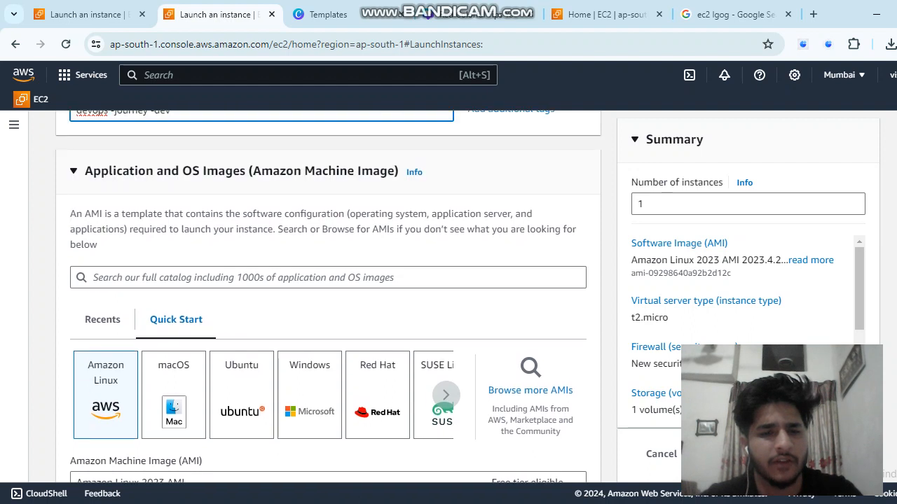
pyautogui.scroll(-4, 328, 294)
pyautogui.scroll(3, 328, 295)
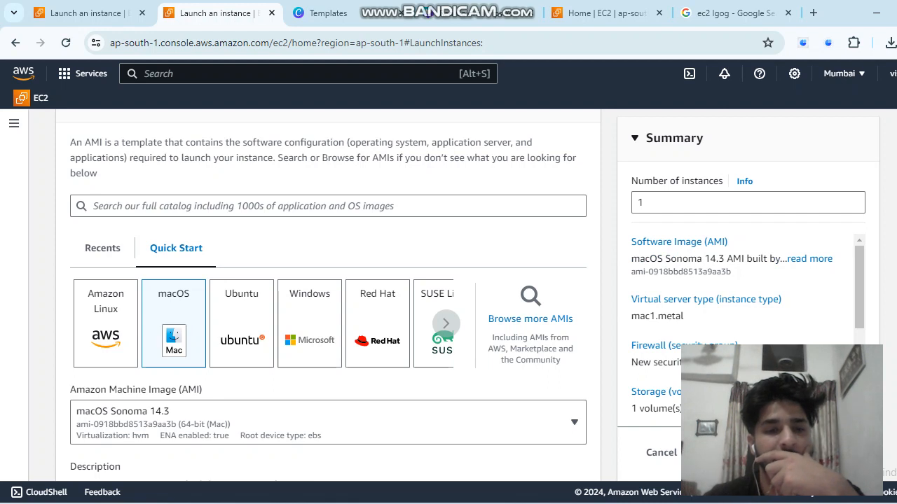
pyautogui.press('Right')
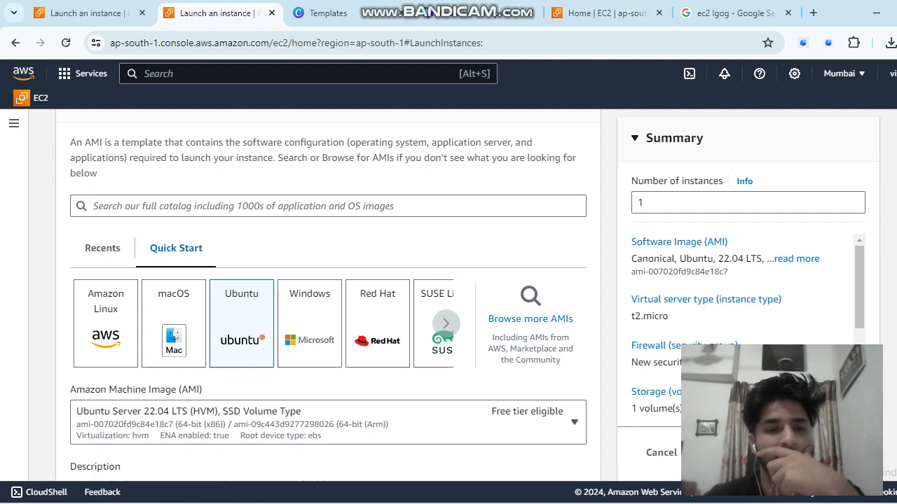
pyautogui.scroll(-2, 142, 142)
pyautogui.scroll(2, 142, 142)
pyautogui.scroll(-4, 143, 142)
pyautogui.scroll(4, 328, 277)
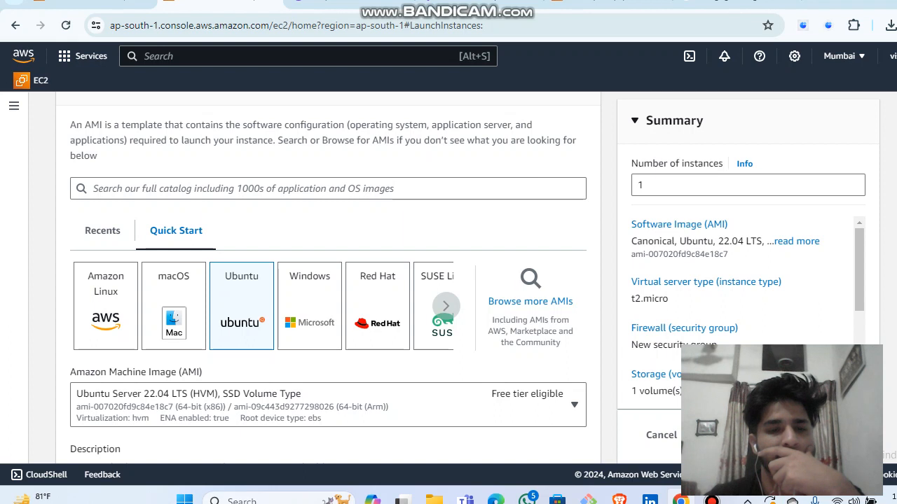
# Look through the available instance types and set the instance type to t2.large.
pyautogui.scroll(-5, 328, 277)
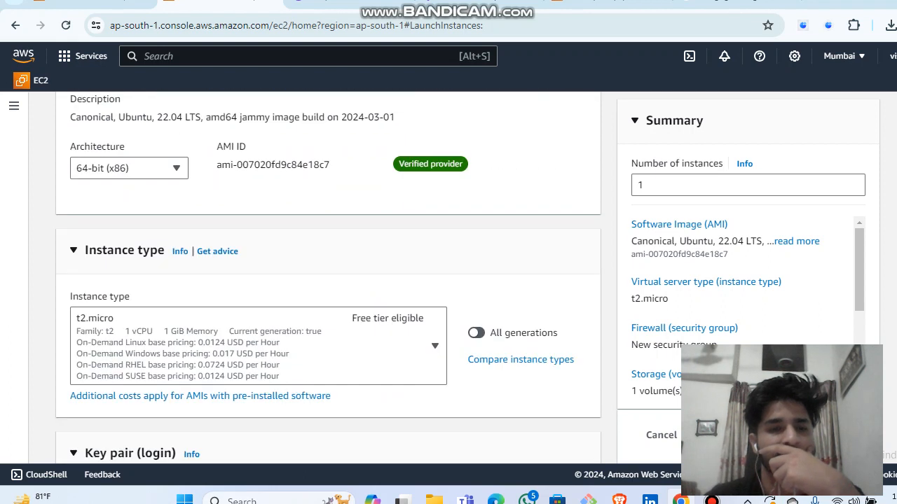
pyautogui.scroll(-1, 328, 277)
pyautogui.moveTo(85, 180); pyautogui.dragTo(165, 180)
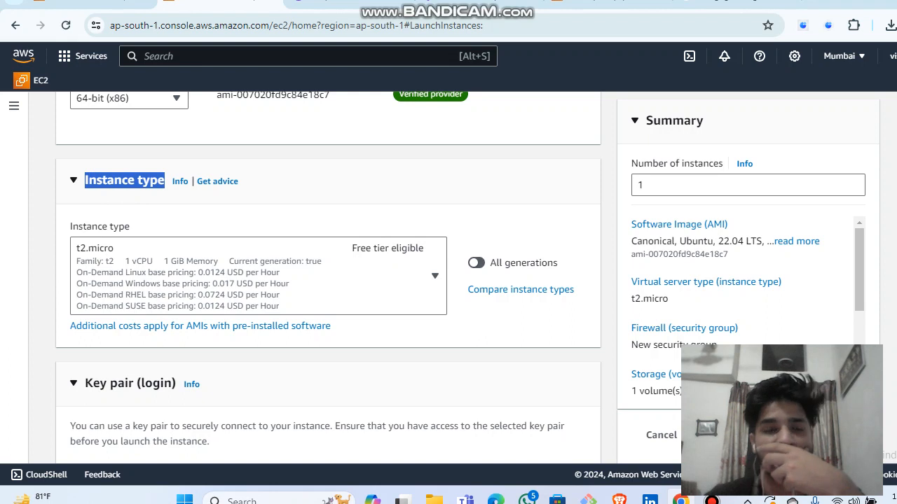
pyautogui.scroll(-1, 328, 278)
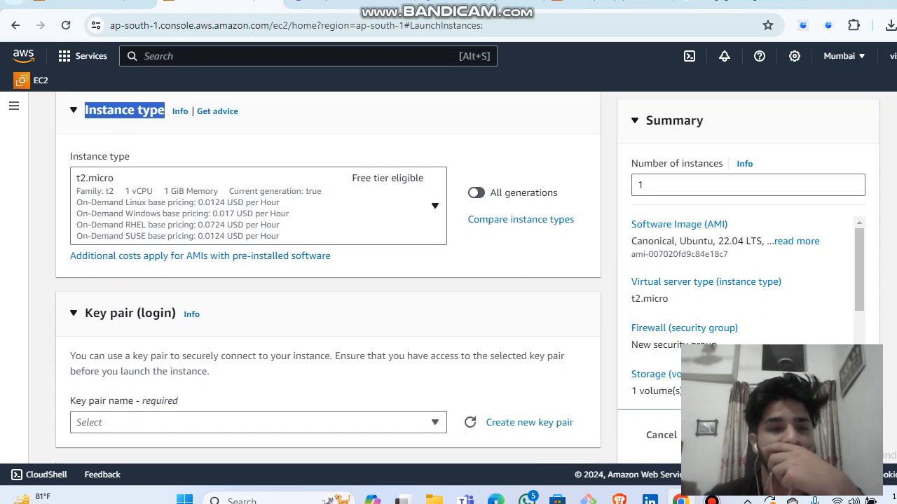
pyautogui.click(258, 206)
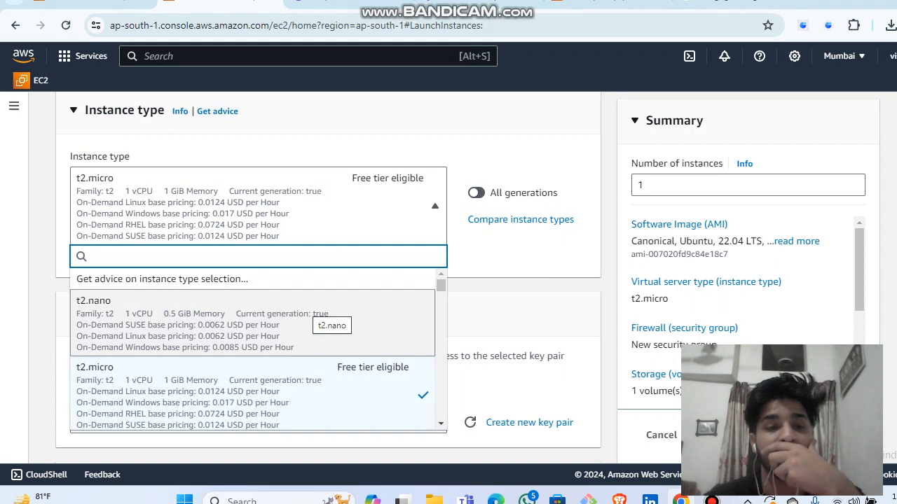
pyautogui.scroll(-1, 312, 308)
pyautogui.scroll(-1, 313, 309)
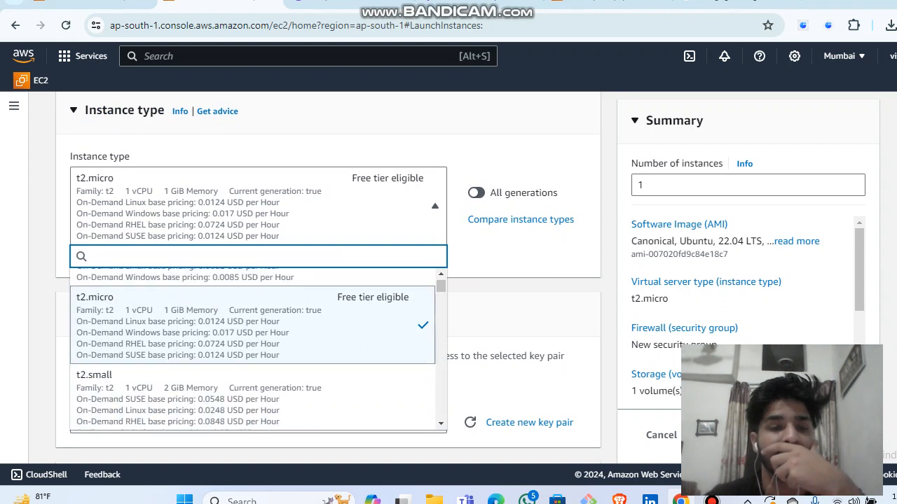
pyautogui.scroll(1, 313, 308)
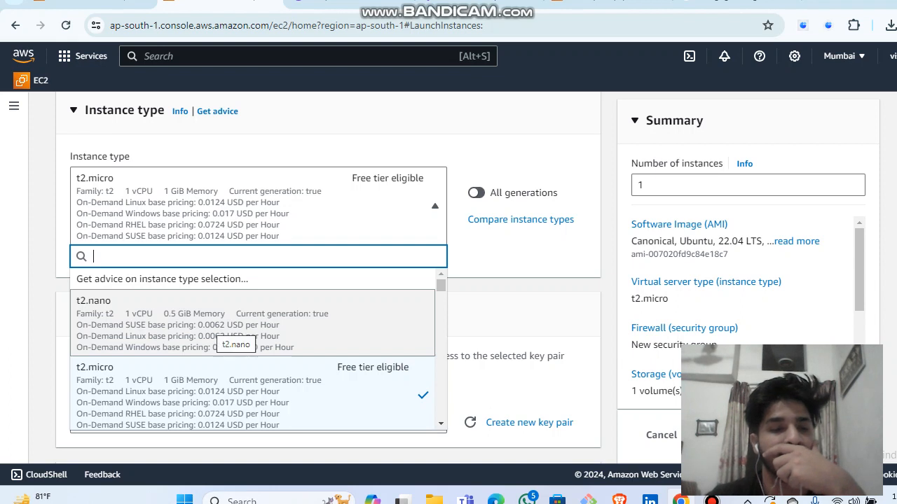
pyautogui.scroll(-4, 253, 351)
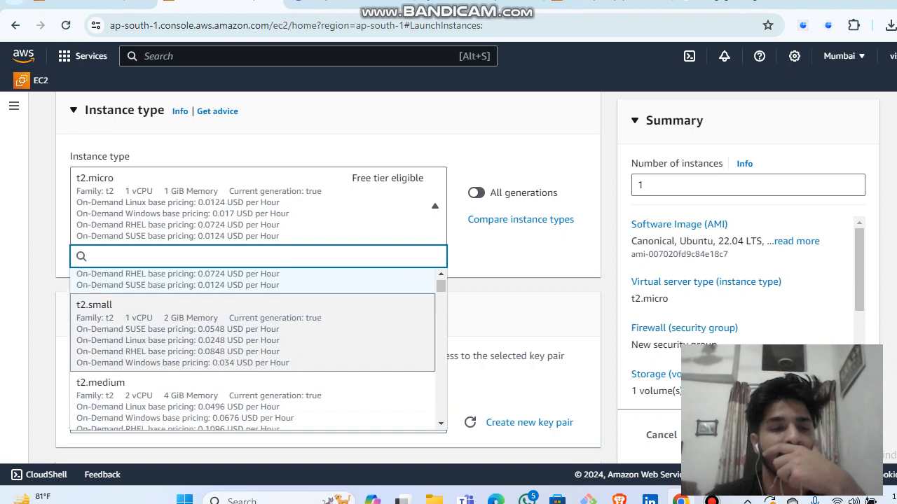
pyautogui.scroll(1, 253, 343)
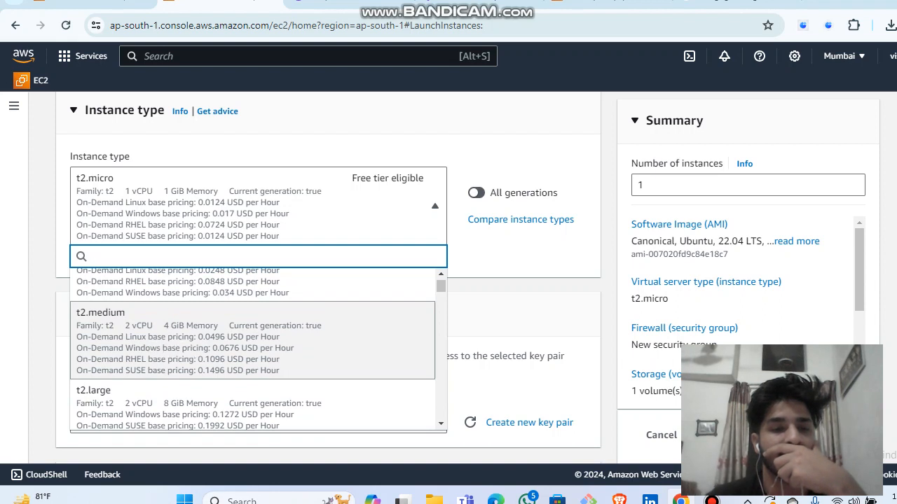
pyautogui.scroll(3, 253, 349)
pyautogui.scroll(-4, 253, 349)
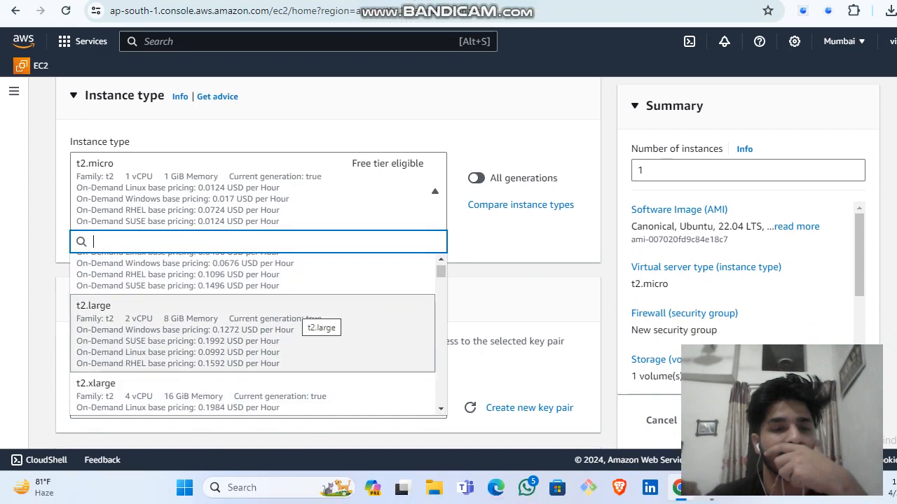
pyautogui.click(252, 334)
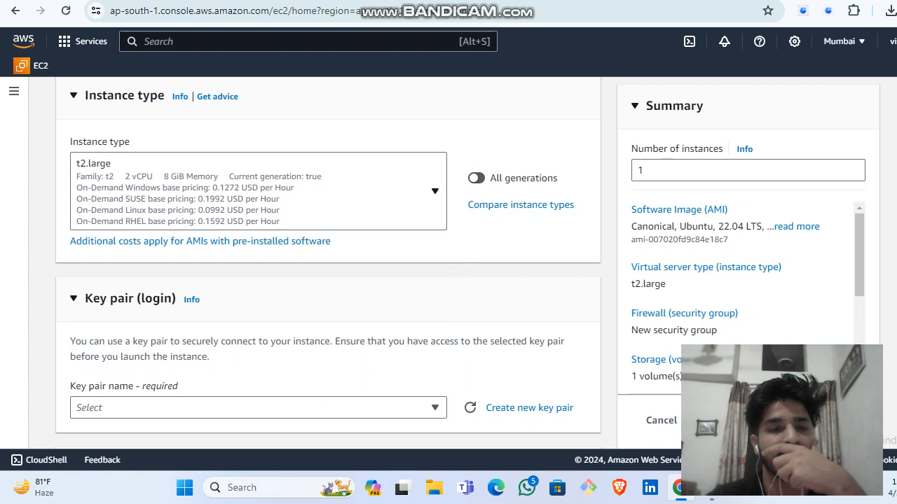
# Change the instance type to the free-tier eligible t2.micro.
pyautogui.click(257, 190)
pyautogui.click(258, 190)
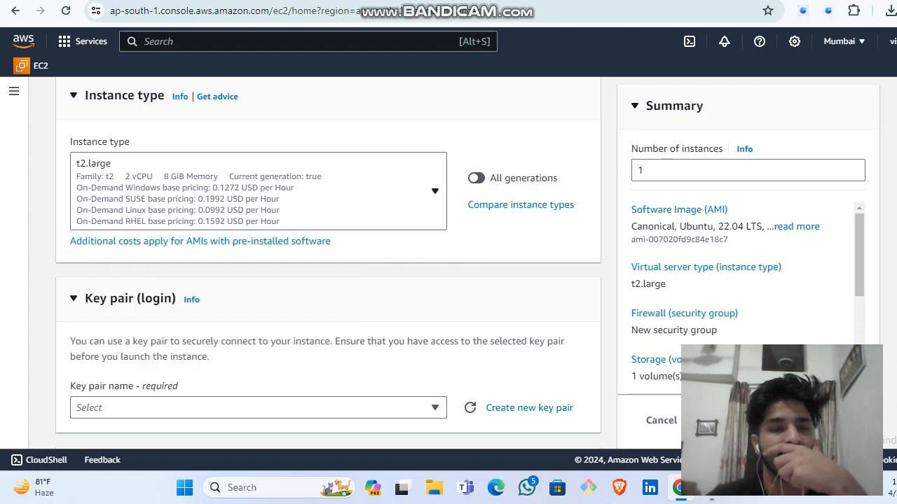
pyautogui.click(258, 191)
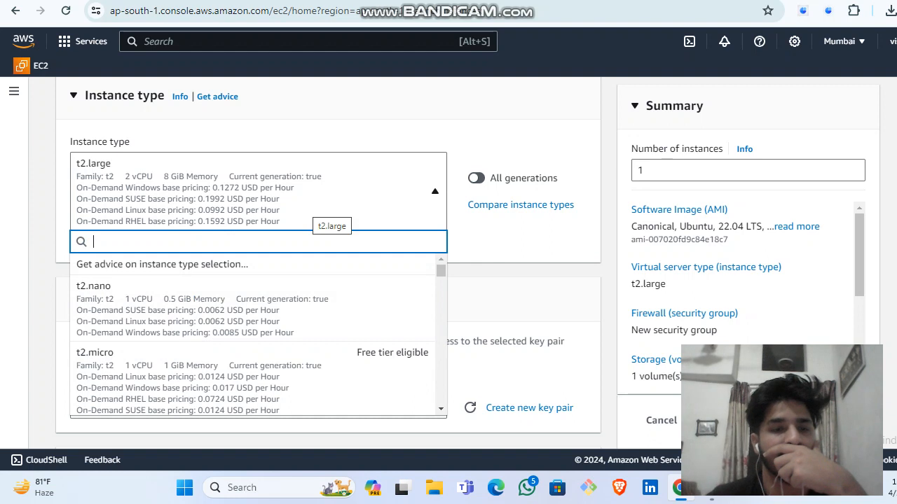
pyautogui.scroll(3, 327, 280)
pyautogui.scroll(-3, 328, 280)
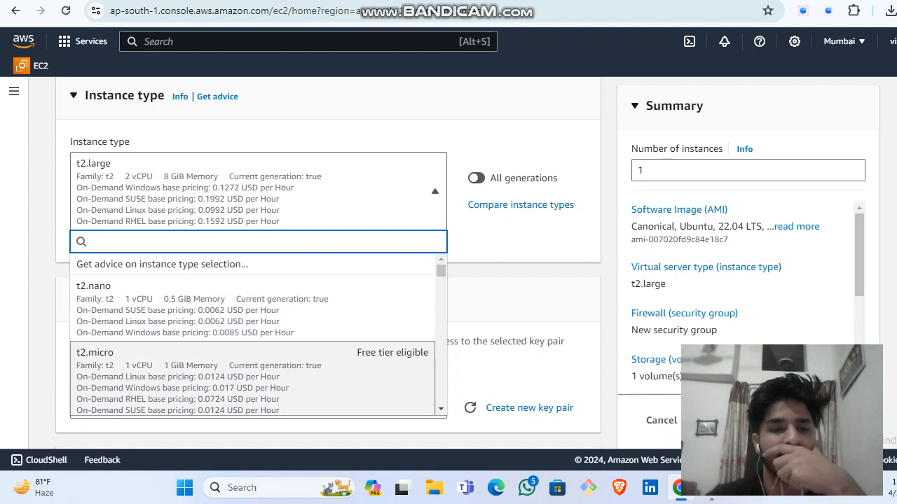
pyautogui.click(210, 378)
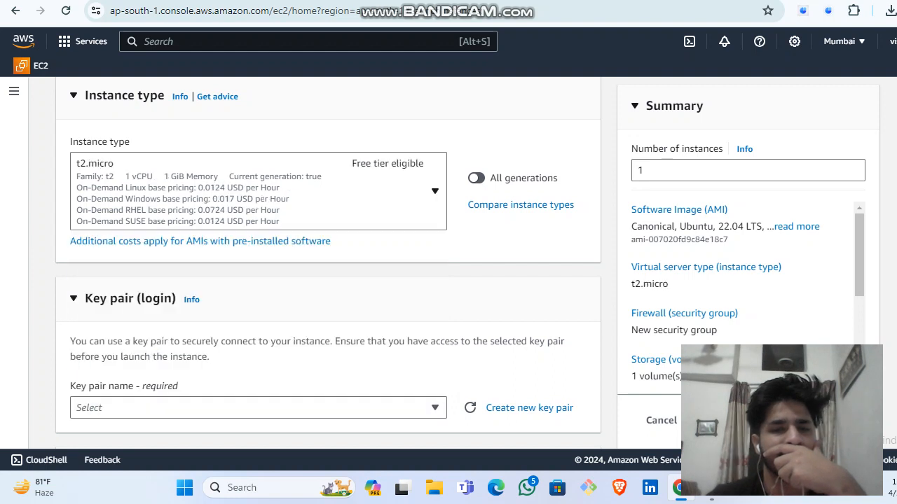
# Look through the existing key pairs offered for logging in to the instance.
pyautogui.scroll(-2, 328, 266)
pyautogui.scroll(1, 328, 266)
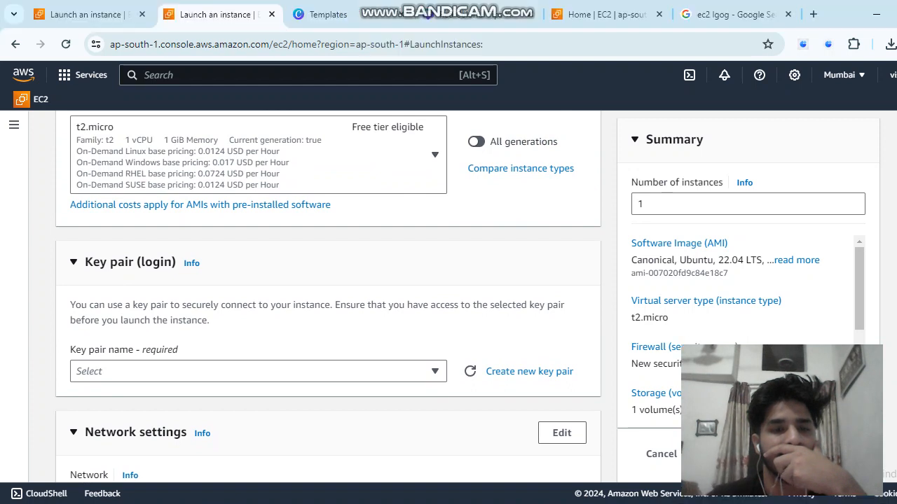
pyautogui.scroll(-2, 328, 280)
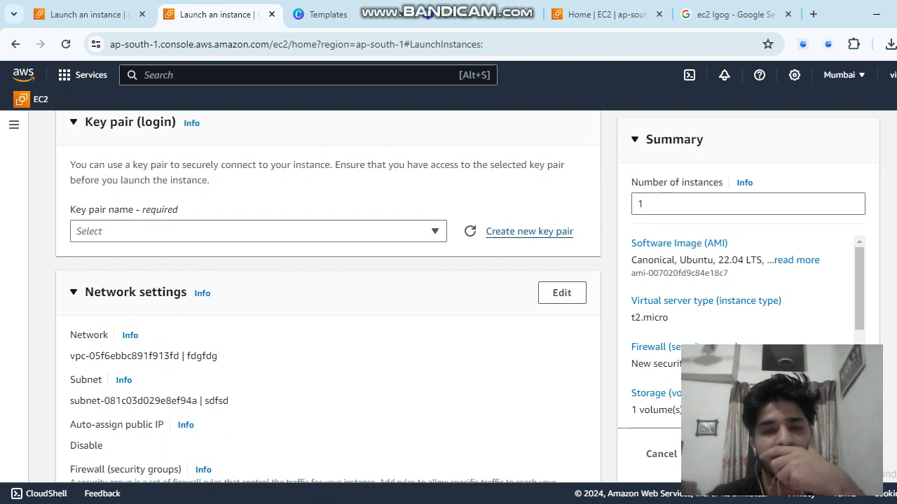
pyautogui.click(257, 231)
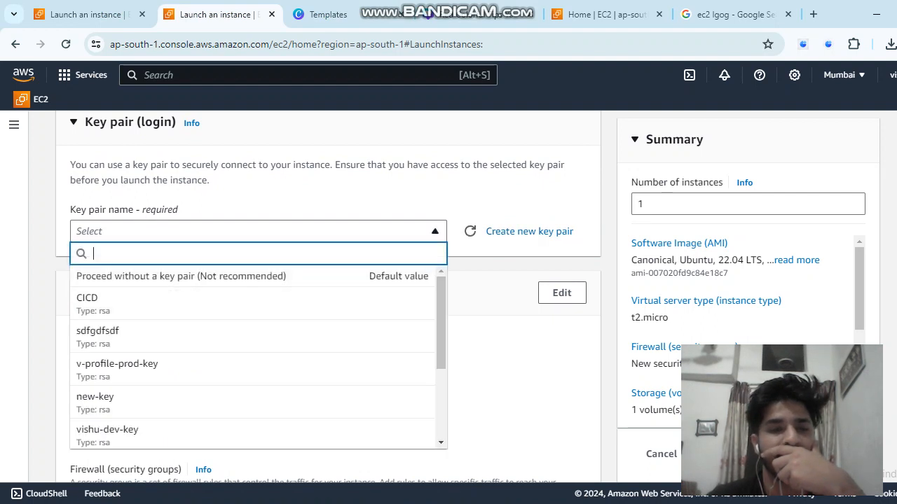
pyautogui.scroll(-1, 252, 369)
pyautogui.scroll(-4, 252, 311)
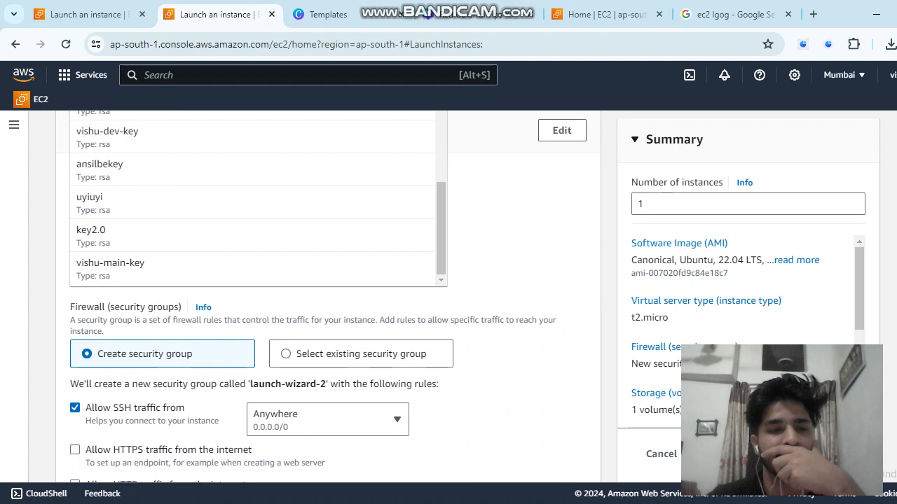
pyautogui.scroll(5, 252, 311)
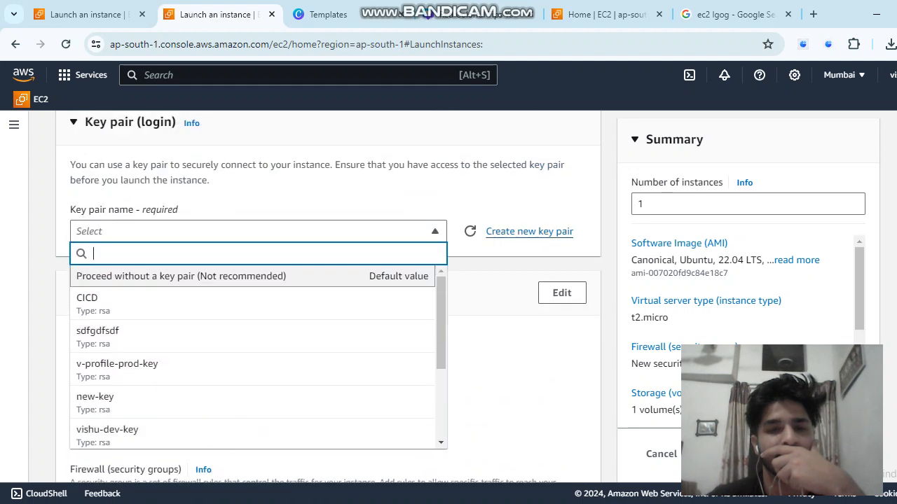
# Start a new RSA key pair for the instance and name it dev-key.
pyautogui.click(529, 231)
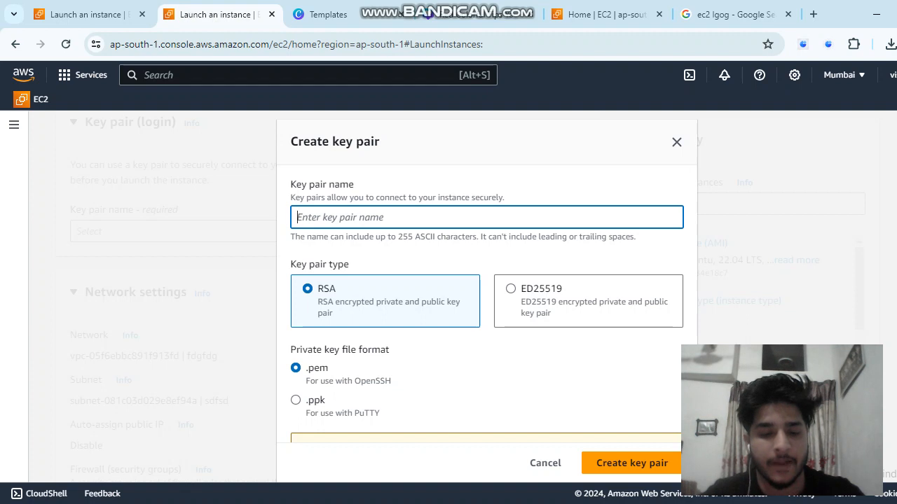
pyautogui.write('dev-key')
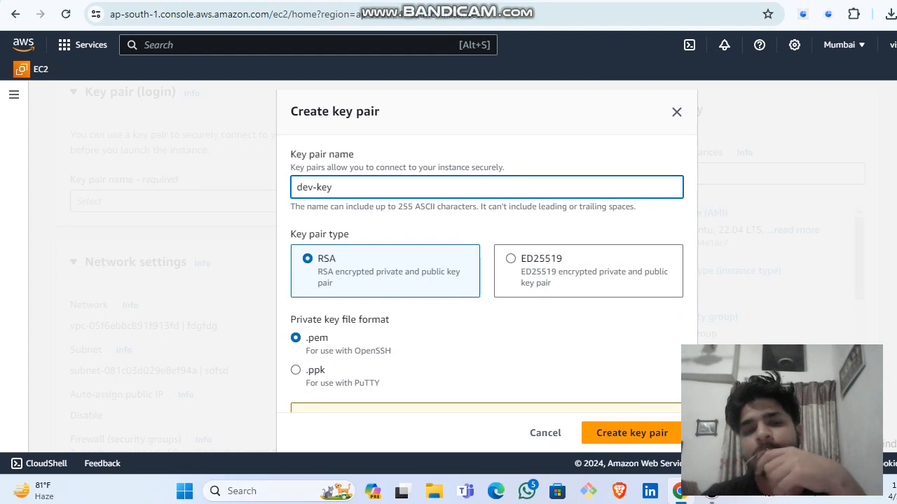
pyautogui.moveTo(389, 316); pyautogui.dragTo(290, 316)
pyautogui.click(290, 316)
pyautogui.scroll(-1, 486, 266)
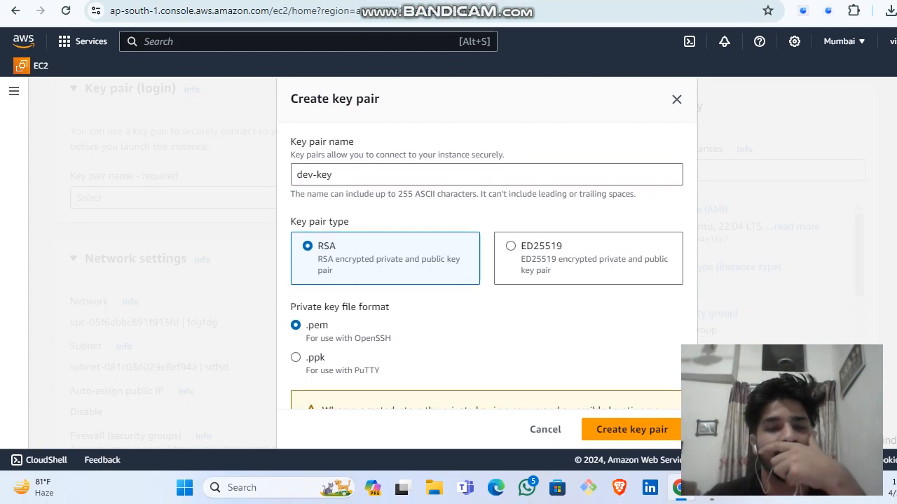
# Compare the .pem and .ppk private key file formats by switching between them, ending on .ppk for PuTTY.
pyautogui.scroll(-1, 486, 266)
pyautogui.moveTo(328, 264); pyautogui.dragTo(306, 264)
pyautogui.click(305, 264)
pyautogui.moveTo(326, 296); pyautogui.dragTo(305, 297)
pyautogui.click(308, 296)
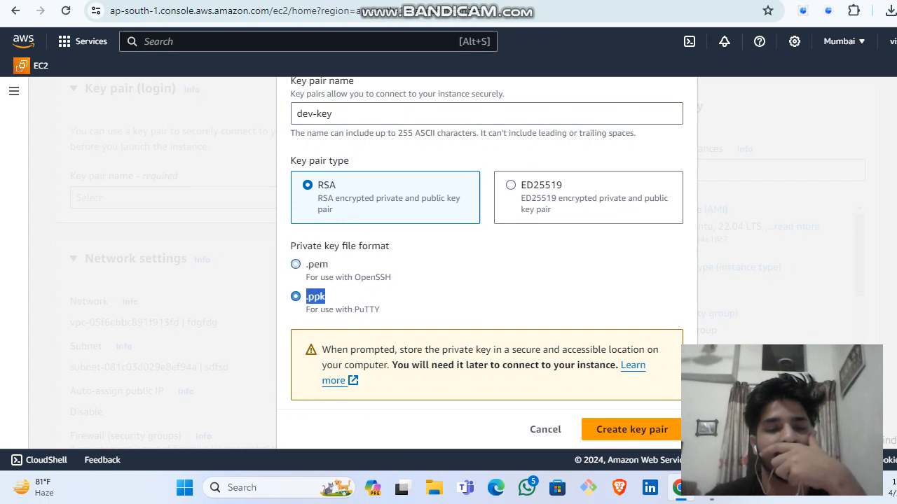
pyautogui.click(309, 264)
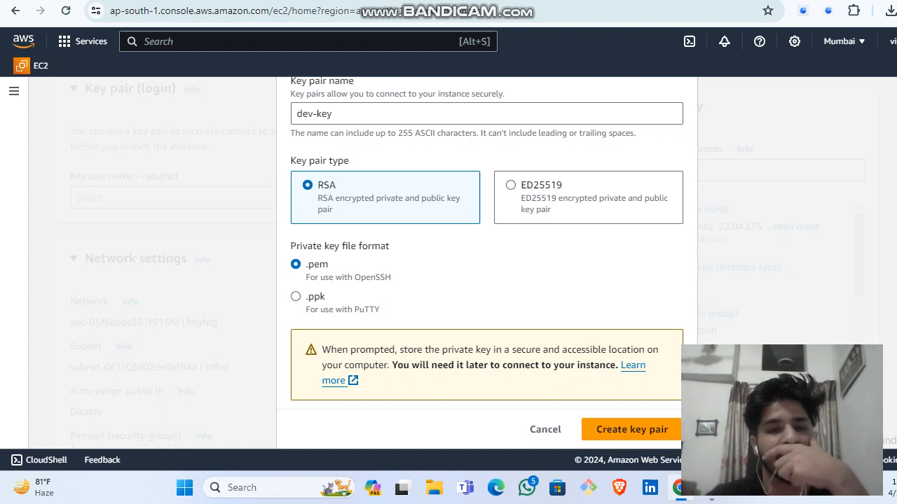
pyautogui.doubleClick(317, 264)
pyautogui.click(317, 264)
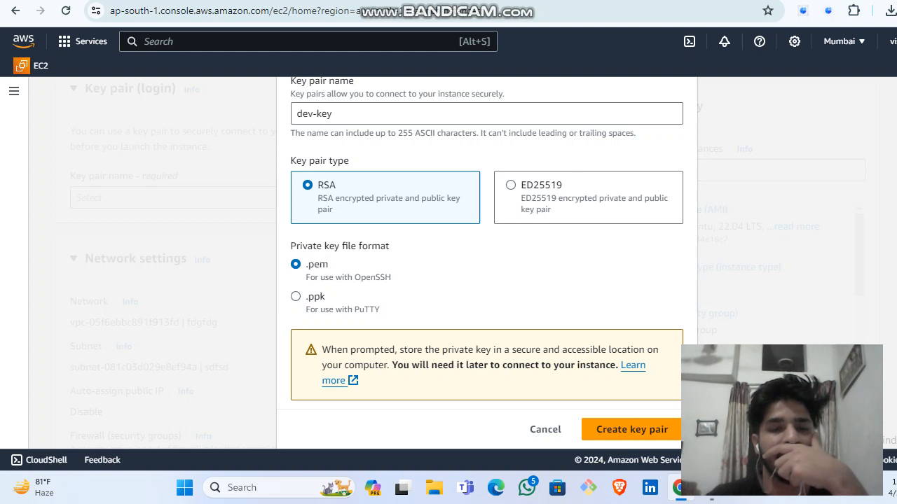
pyautogui.click(295, 296)
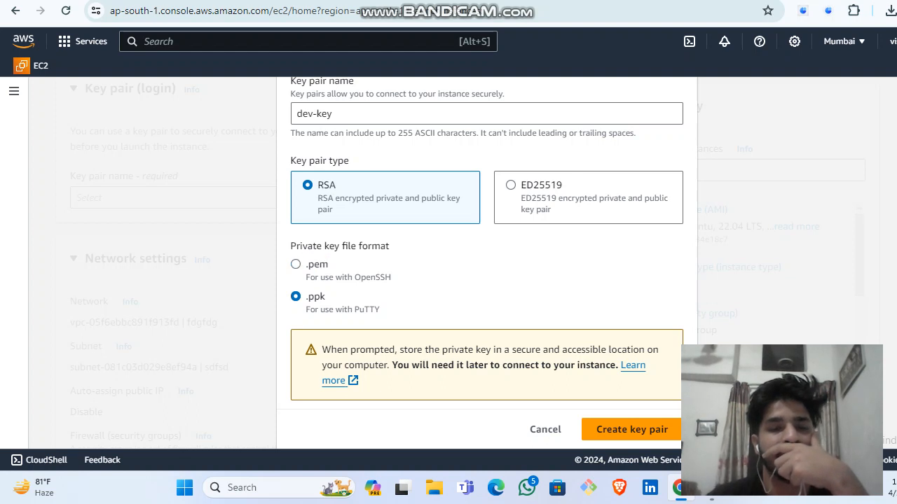
pyautogui.moveTo(325, 296); pyautogui.dragTo(306, 296)
pyautogui.moveTo(380, 309); pyautogui.dragTo(307, 309)
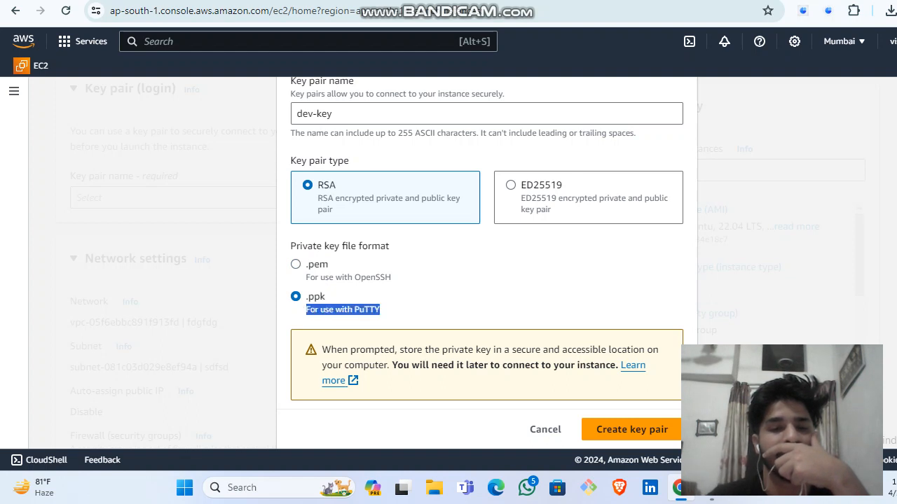
# Set the private key file format to .pem and create the key pair.
pyautogui.click(296, 264)
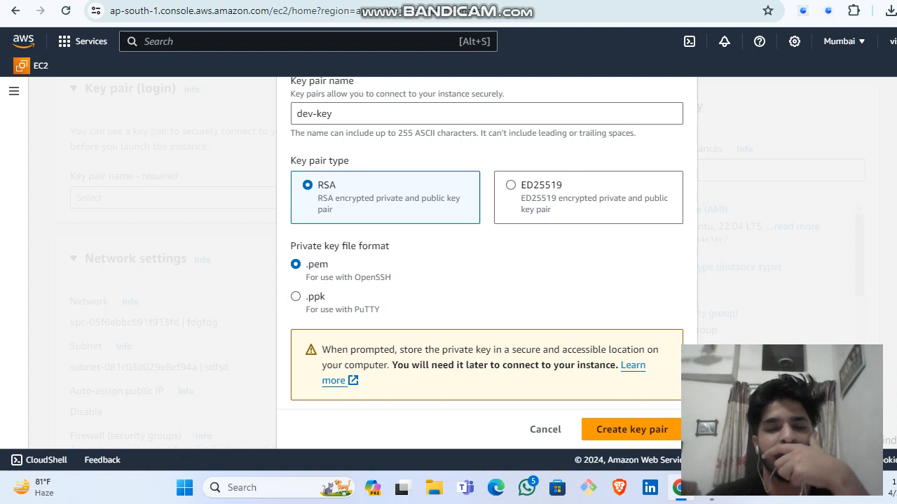
pyautogui.click(632, 430)
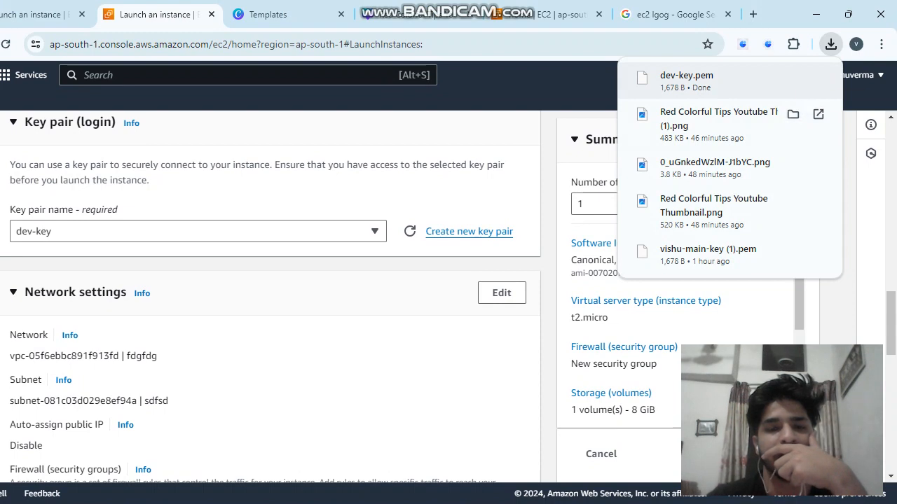
# Open the instance's network settings for editing and check the VPC and subnet choices.
pyautogui.scroll(-2, 270, 295)
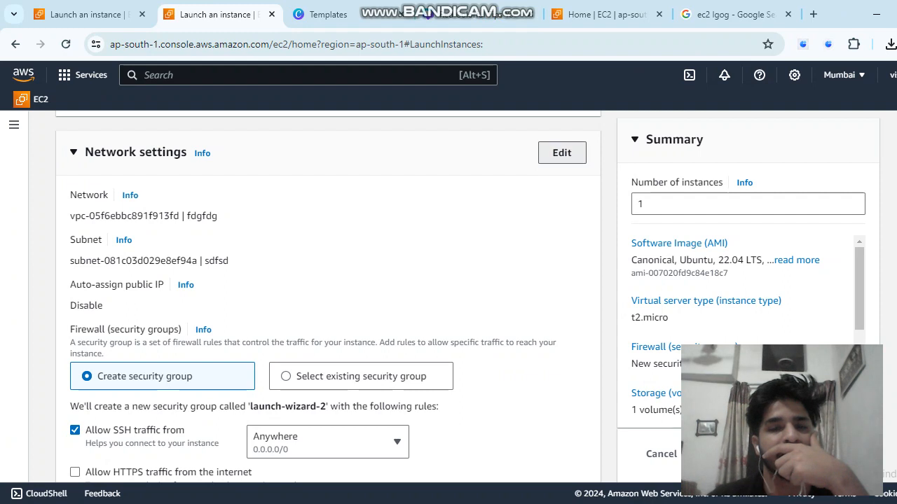
pyautogui.click(562, 152)
pyautogui.click(258, 225)
pyautogui.click(258, 224)
pyautogui.scroll(-1, 258, 224)
pyautogui.click(294, 217)
pyautogui.click(294, 217)
# Try enabling auto-assign public IP and set it back to Disable.
pyautogui.click(440, 278)
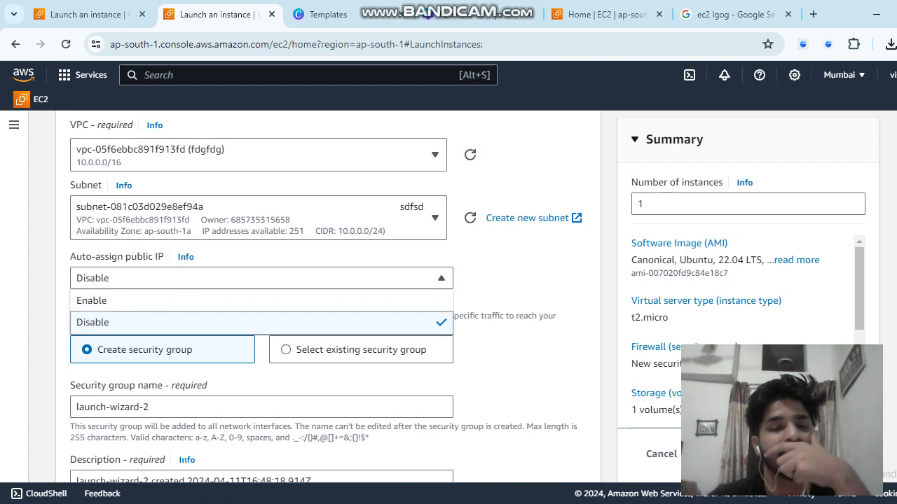
pyautogui.click(125, 300)
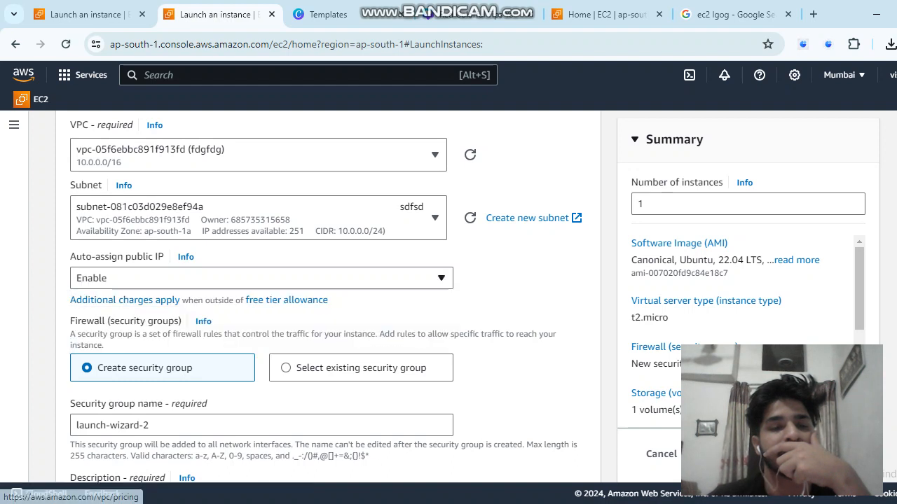
pyautogui.click(125, 278)
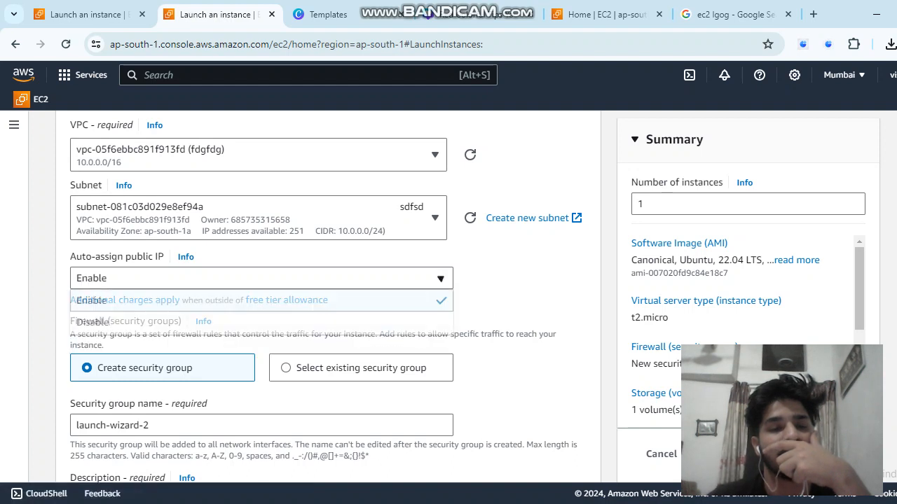
pyautogui.click(125, 322)
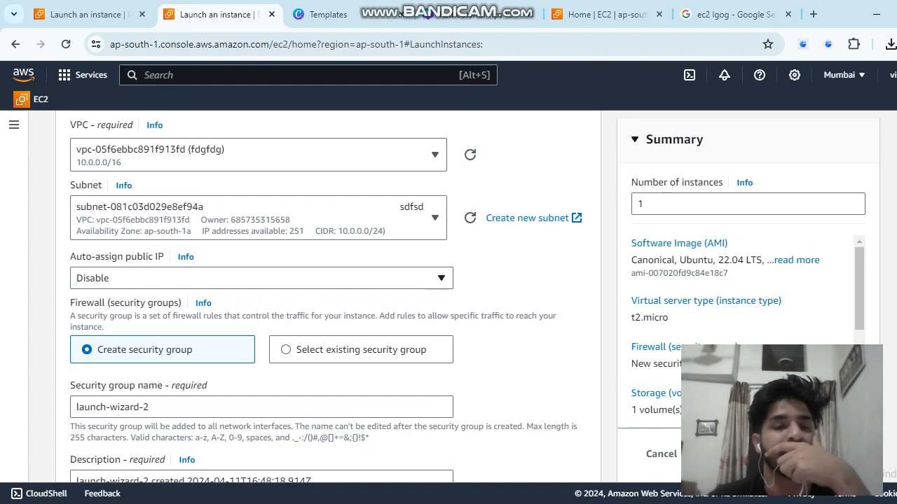
# Set auto-assign public IP to Enable in the network settings.
pyautogui.moveTo(164, 257); pyautogui.dragTo(71, 256)
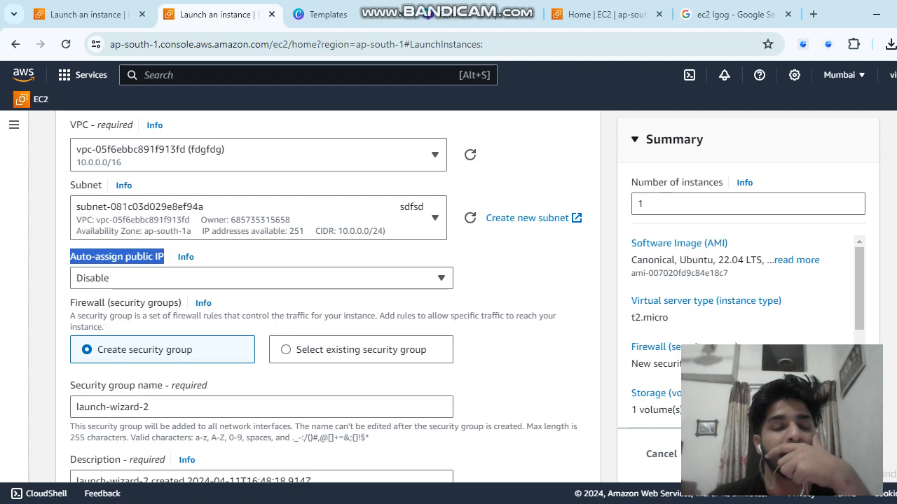
pyautogui.click(441, 278)
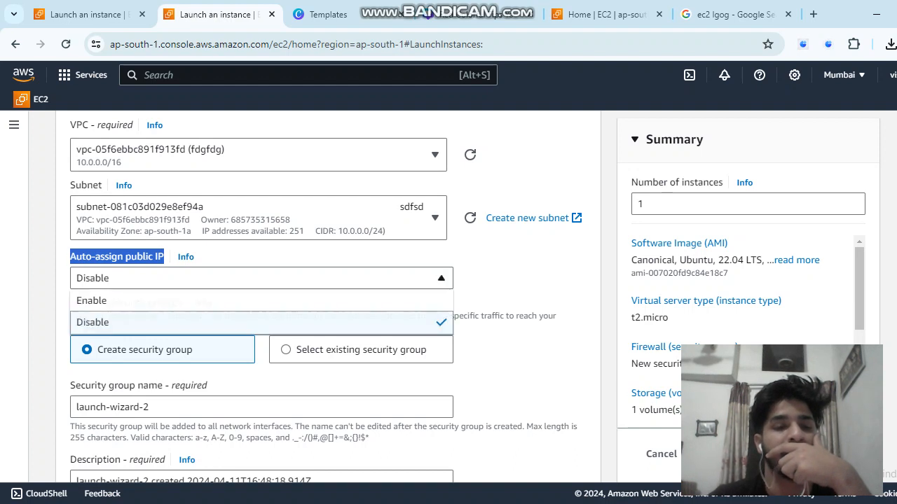
pyautogui.click(261, 278)
pyautogui.click(260, 278)
pyautogui.click(119, 300)
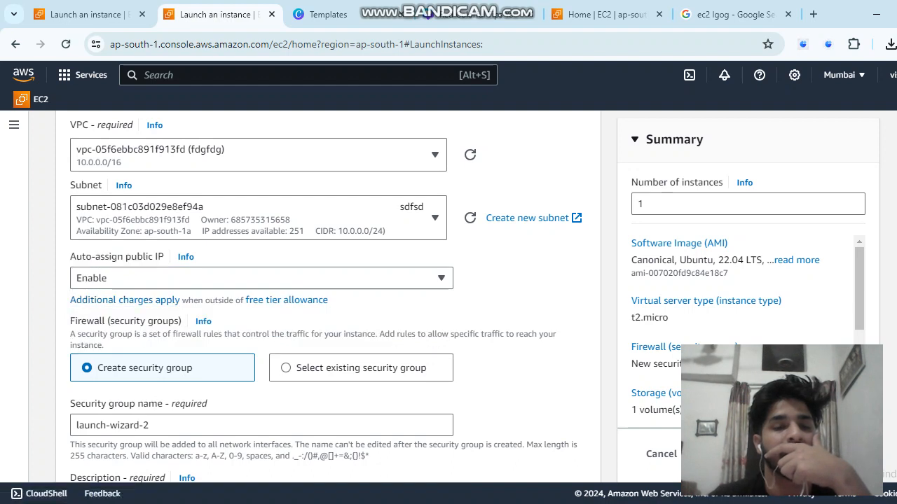
# Look through the existing security groups and return to creating a new security group.
pyautogui.scroll(-1, 325, 298)
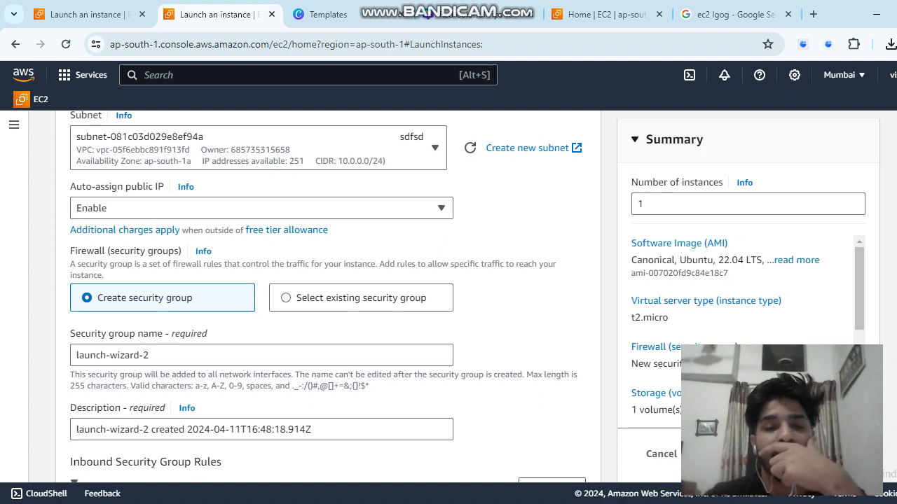
pyautogui.click(351, 298)
pyautogui.click(434, 356)
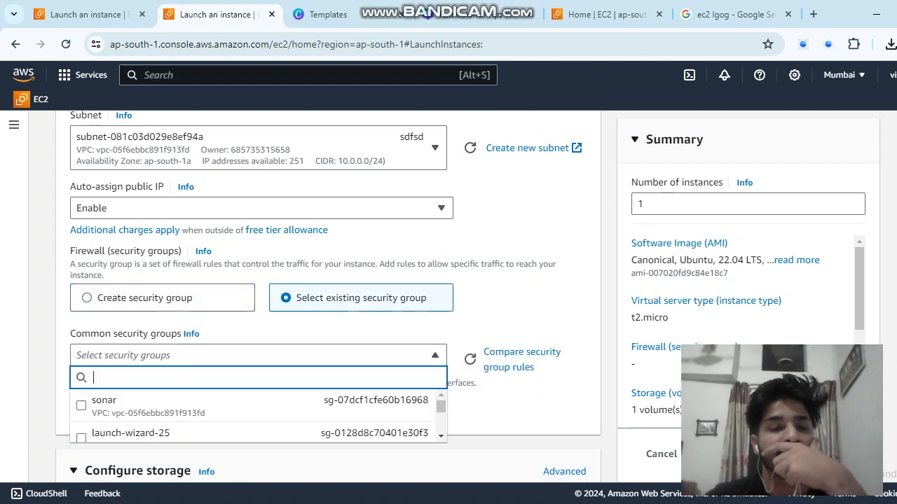
pyautogui.scroll(-3, 258, 406)
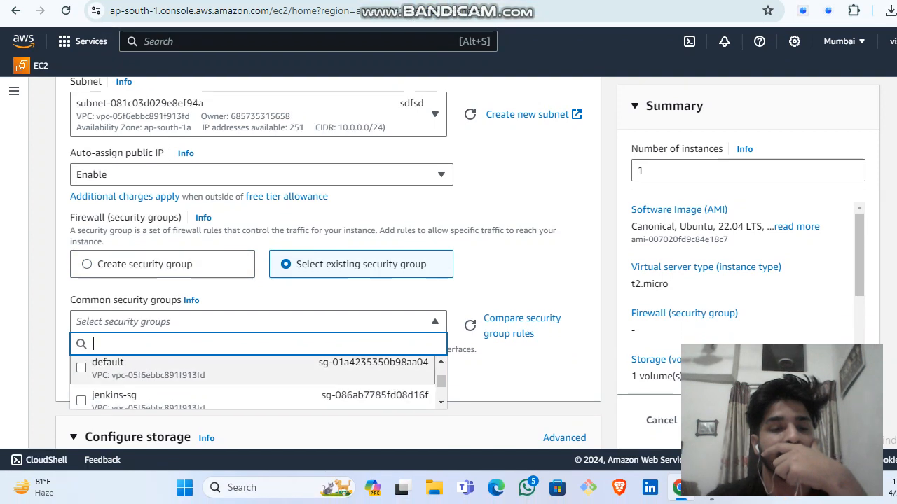
pyautogui.scroll(-2, 258, 382)
pyautogui.scroll(5, 258, 382)
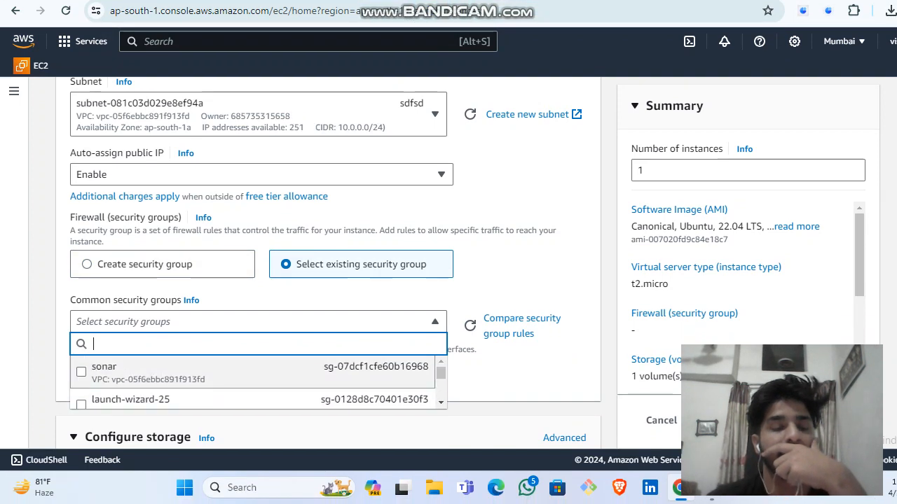
pyautogui.click(162, 264)
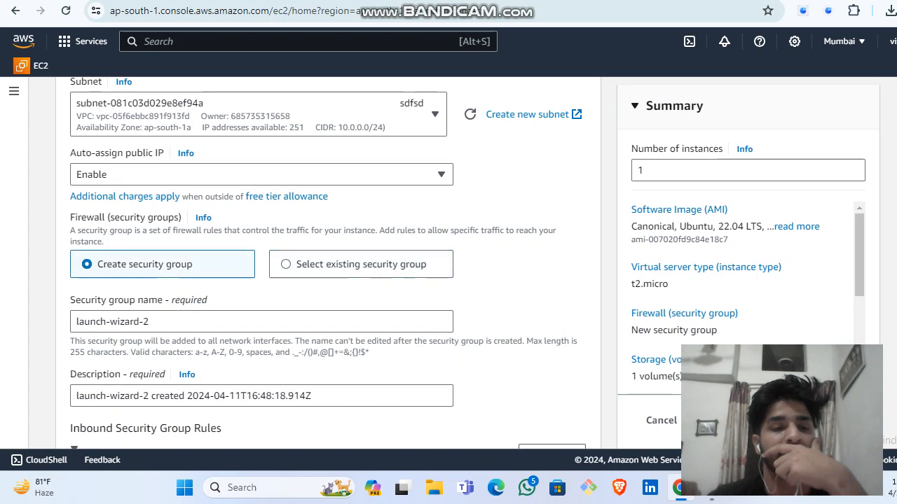
# Replace the new security group's default name with "hindu".
pyautogui.scroll(-1, 328, 263)
pyautogui.moveTo(150, 252); pyautogui.dragTo(74, 252)
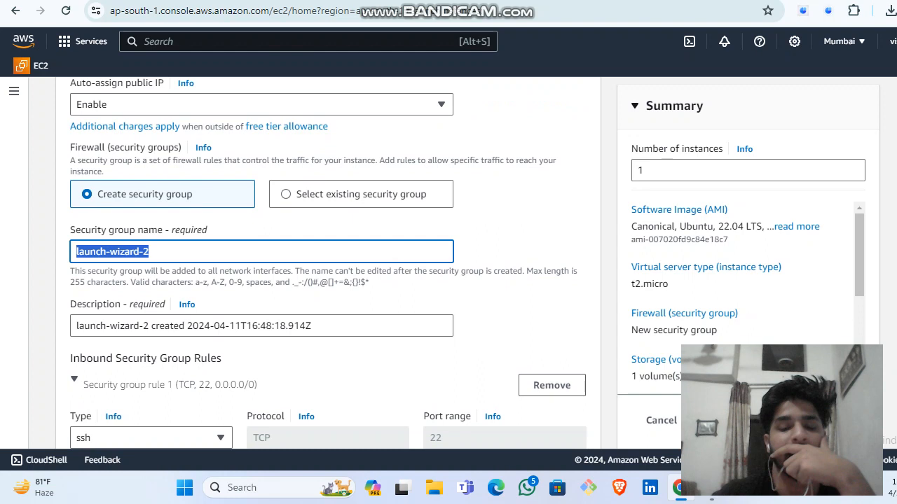
pyautogui.write('hjkhjkh')
pyautogui.press('BackSpace')
pyautogui.press('BackSpace')
pyautogui.press('BackSpace')
pyautogui.press('BackSpace')
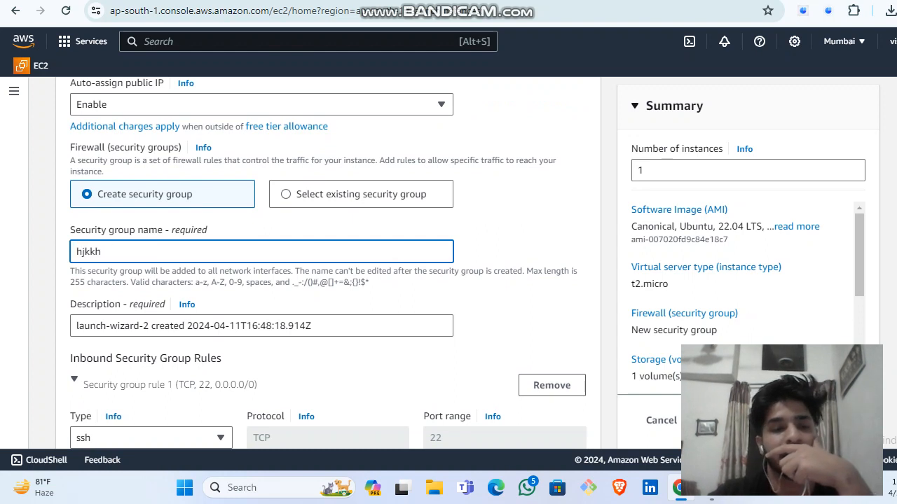
pyautogui.press('BackSpace')
pyautogui.press('BackSpace')
pyautogui.press('BackSpace')
pyautogui.write('hindui')
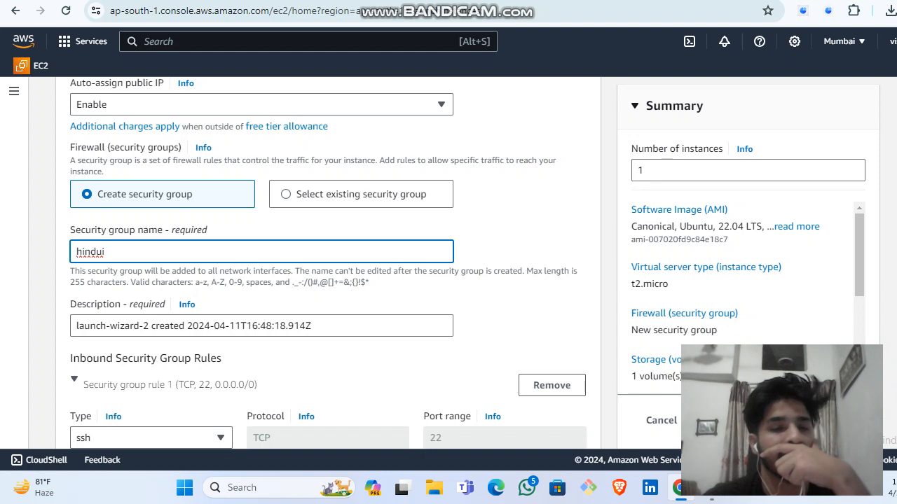
pyautogui.press('BackSpace')
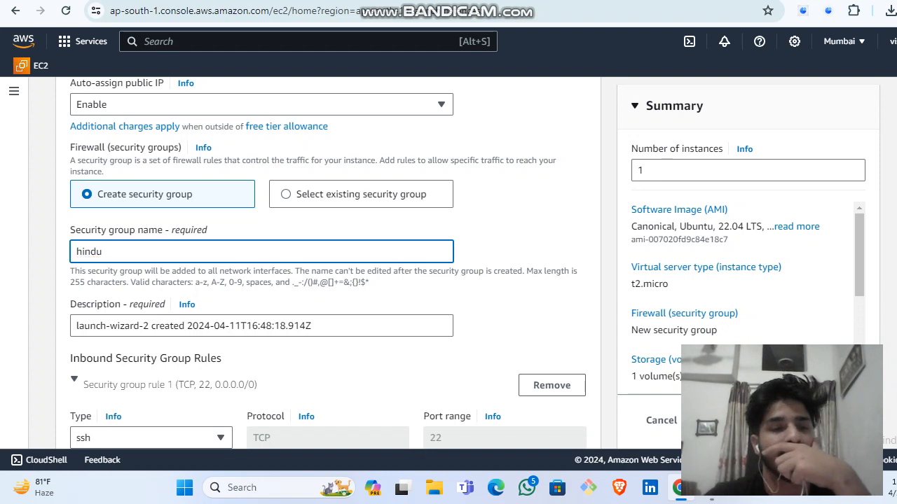
# Review the new security group's inbound rules and collapse the details of the SSH rule.
pyautogui.scroll(-1, 327, 264)
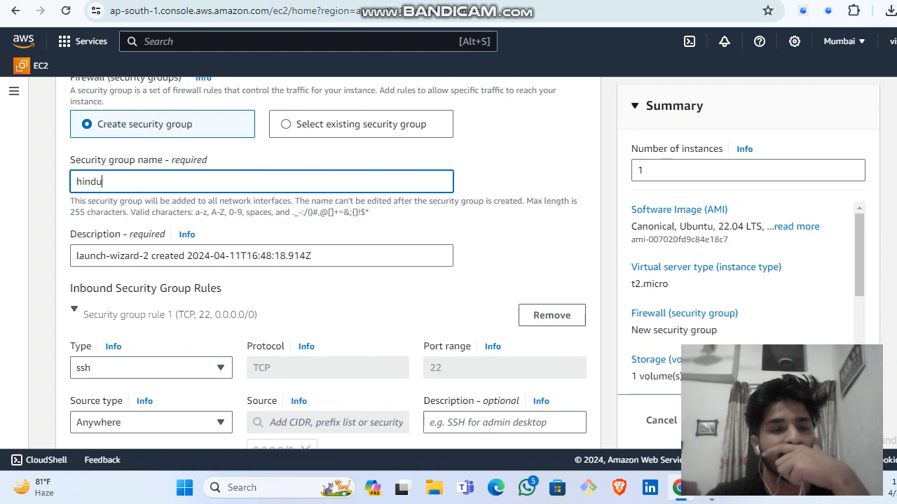
pyautogui.scroll(-1, 328, 264)
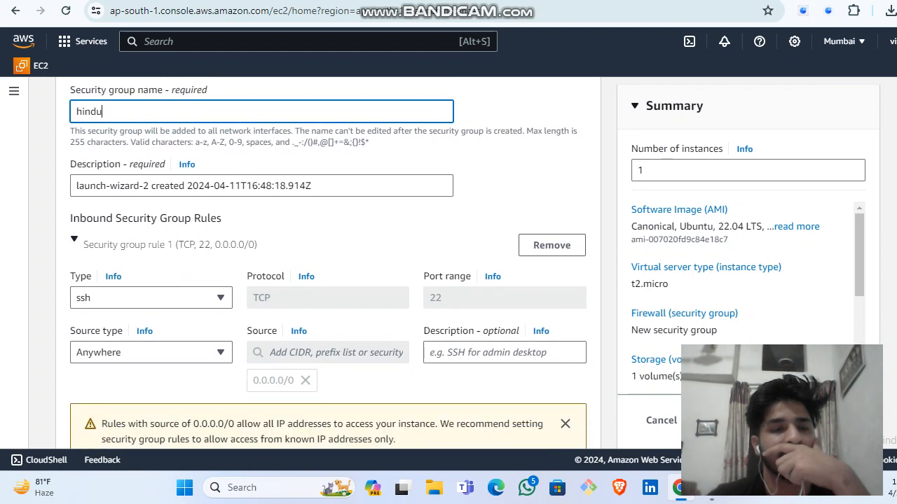
pyautogui.moveTo(221, 218); pyautogui.dragTo(70, 218)
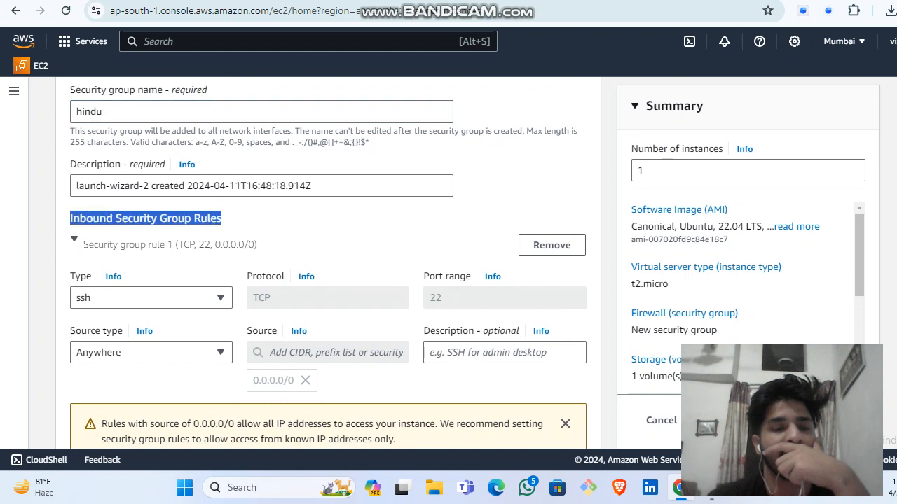
pyautogui.click(74, 238)
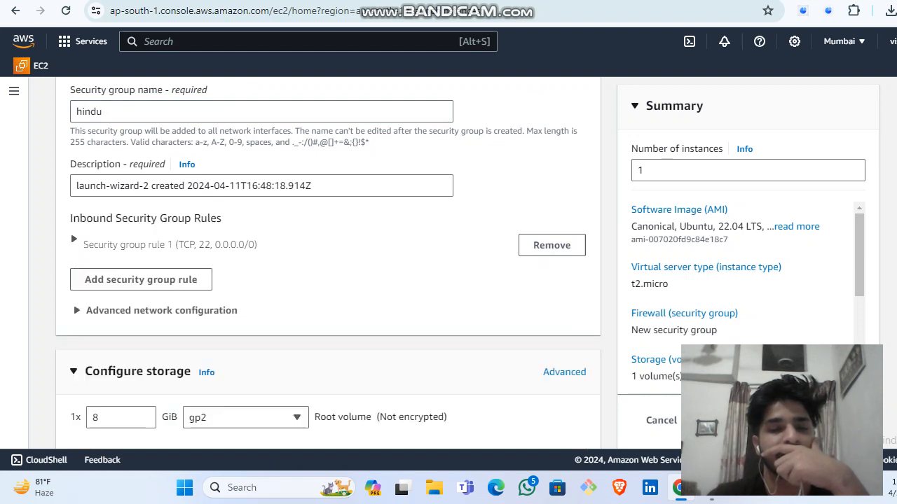
pyautogui.scroll(-2, 327, 263)
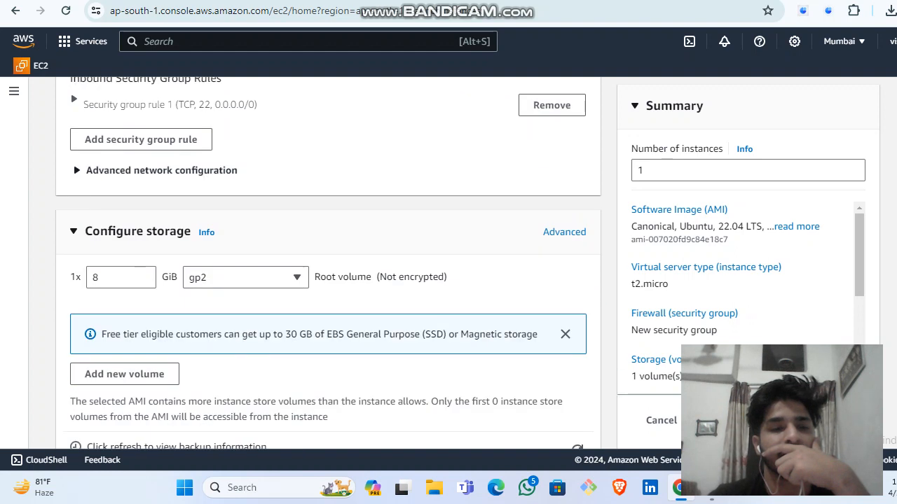
# Try adding a second inbound security group rule, compare it with the expanded SSH rule, and remove the second rule.
pyautogui.click(141, 140)
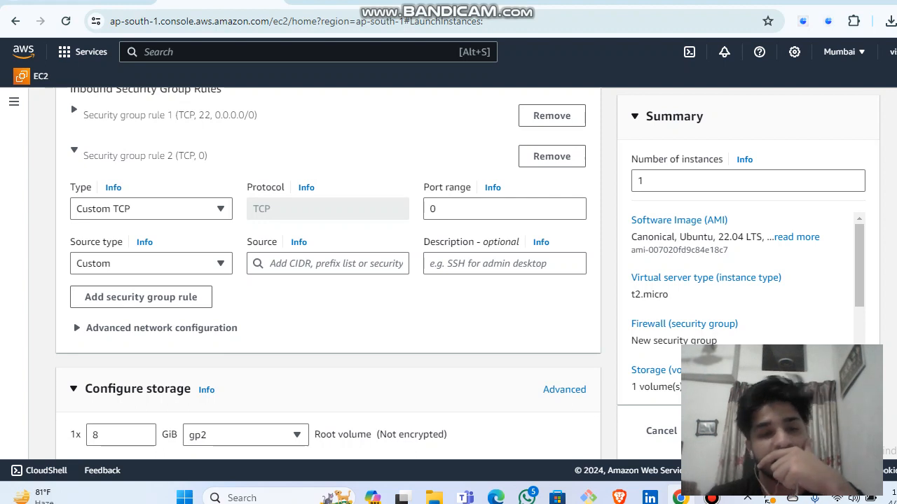
pyautogui.scroll(2, 203, 320)
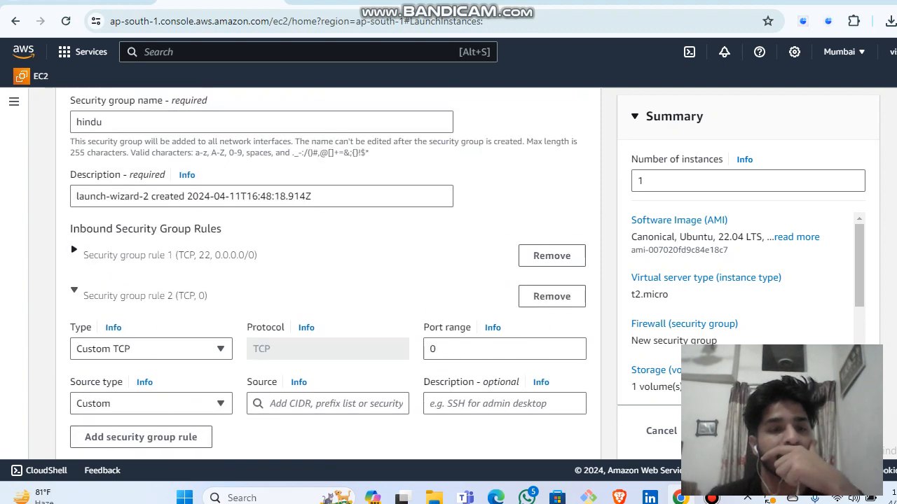
pyautogui.tripleClick(145, 228)
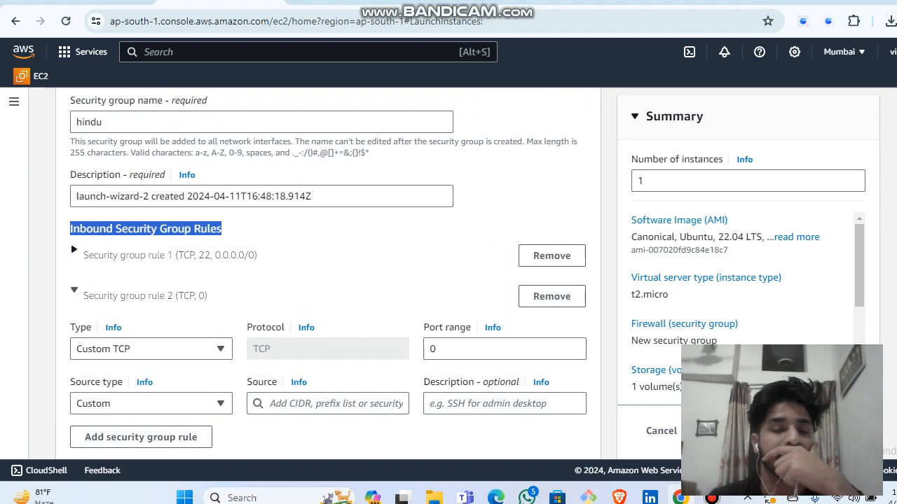
pyautogui.scroll(-1, 328, 273)
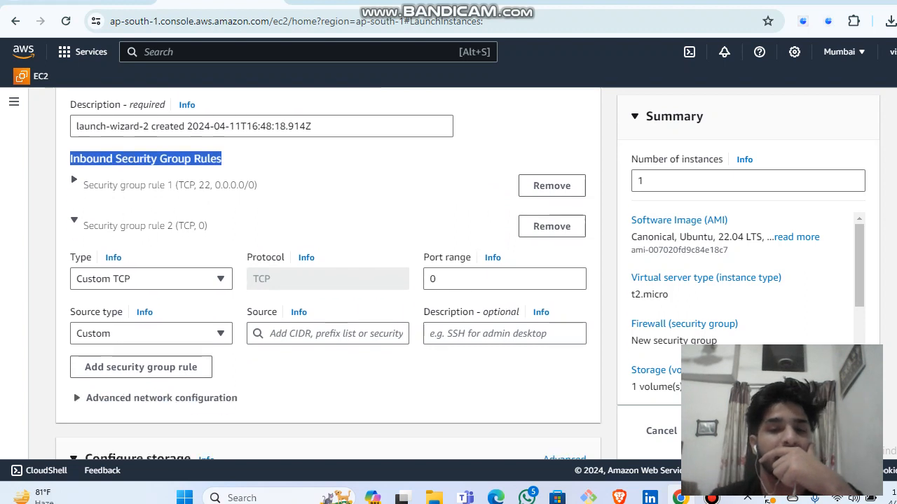
pyautogui.click(75, 180)
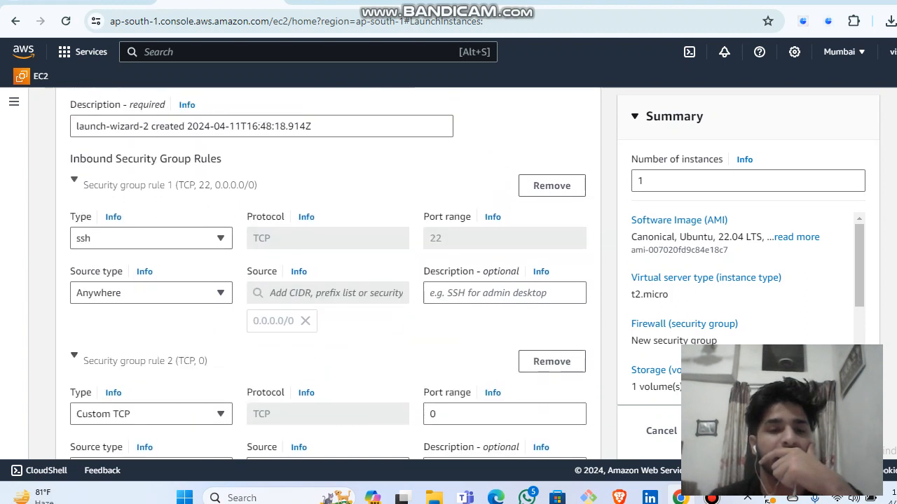
pyautogui.scroll(1, 328, 273)
pyautogui.scroll(-3, 328, 273)
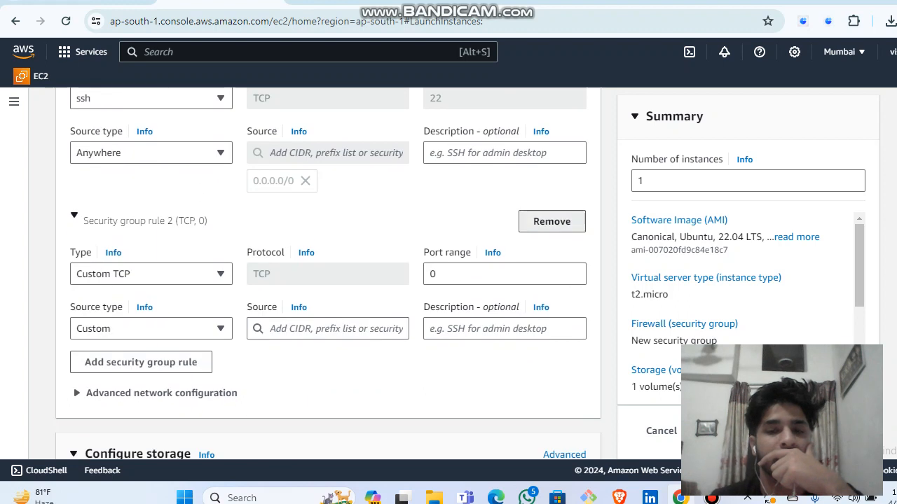
pyautogui.click(552, 220)
# Examine the root volume size and the free tier storage allowance in the storage configuration.
pyautogui.scroll(-3, 551, 221)
pyautogui.doubleClick(98, 143)
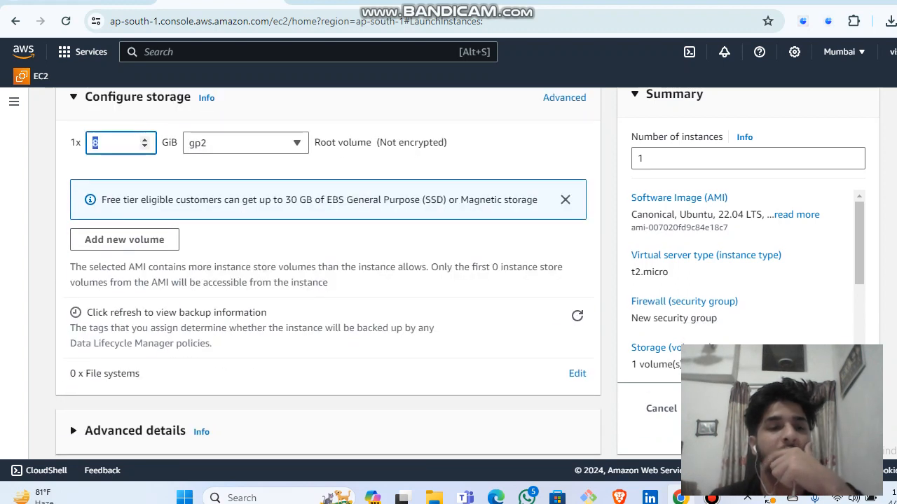
pyautogui.click(98, 143)
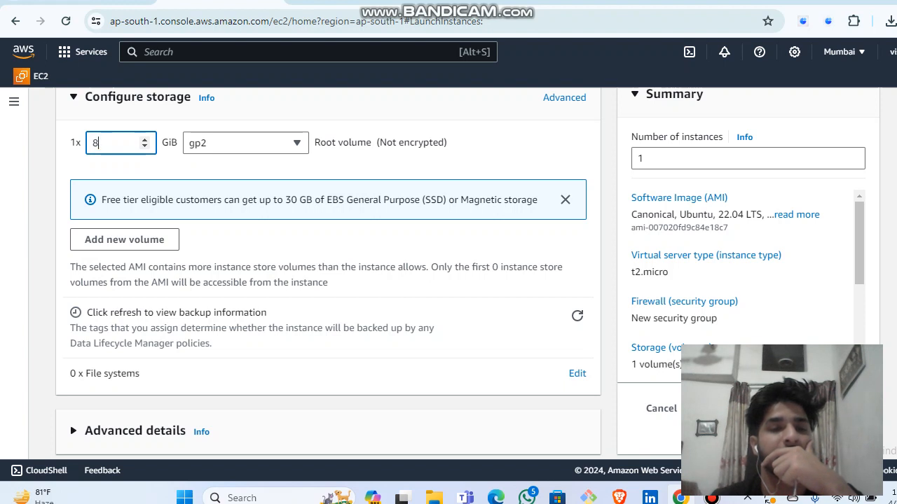
pyautogui.moveTo(276, 200); pyautogui.dragTo(314, 200)
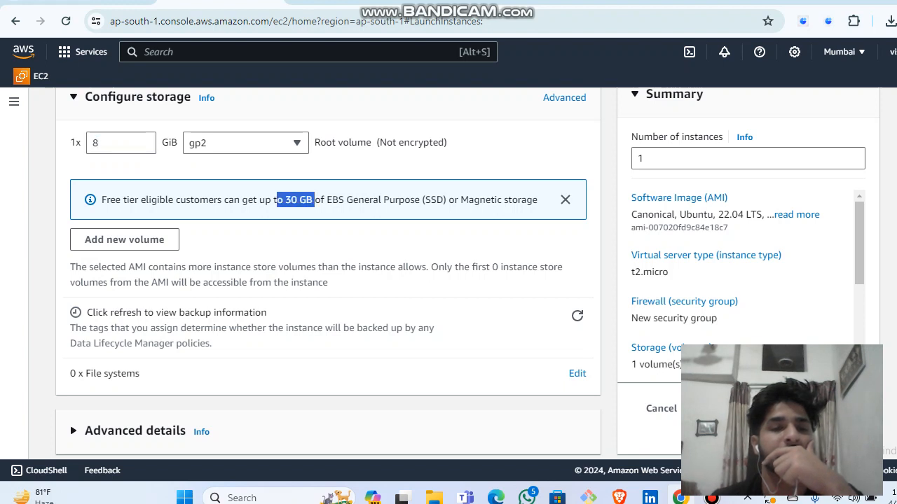
pyautogui.click(314, 199)
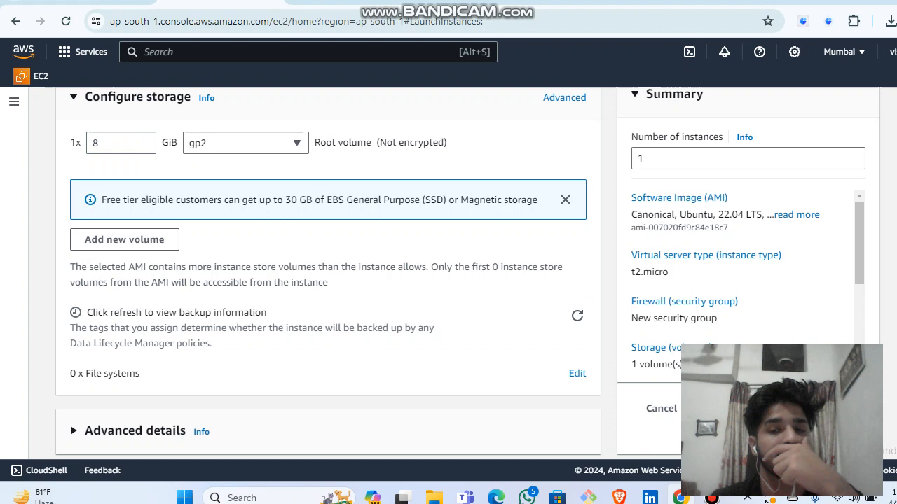
pyautogui.click(93, 143)
pyautogui.hotkey('ctrl', 'a')
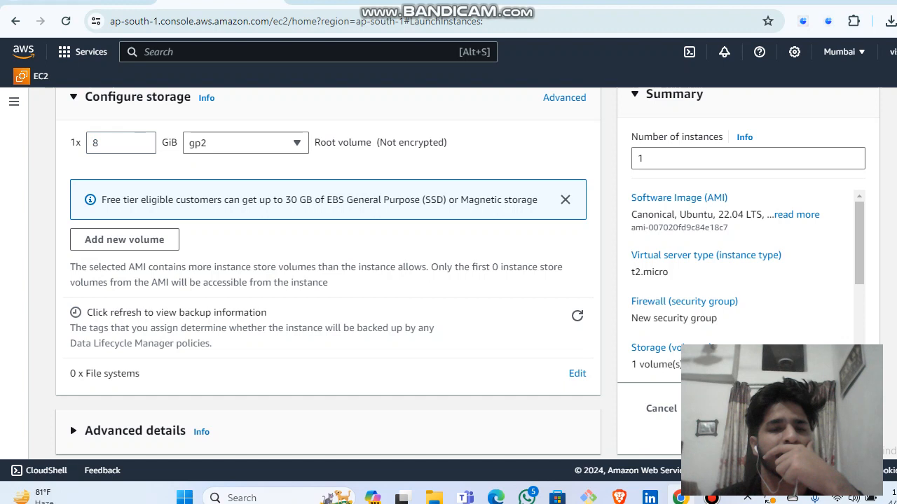
pyautogui.moveTo(299, 200); pyautogui.dragTo(283, 200)
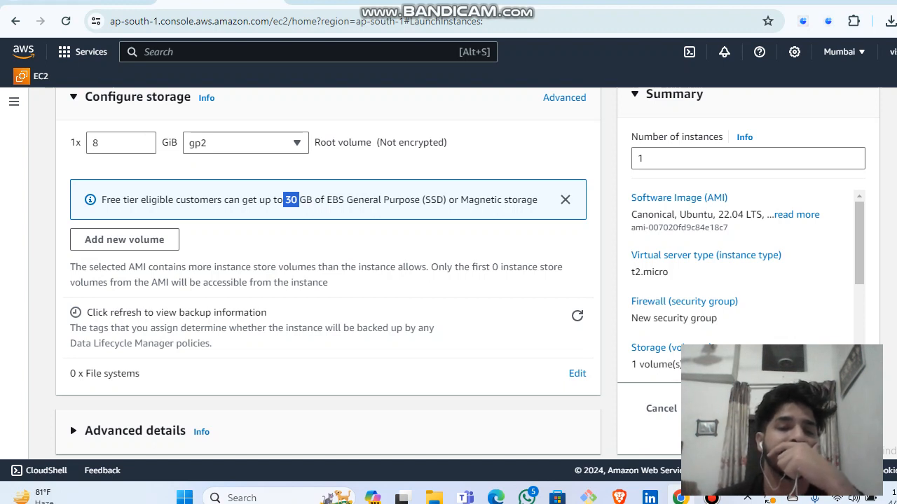
pyautogui.click(291, 200)
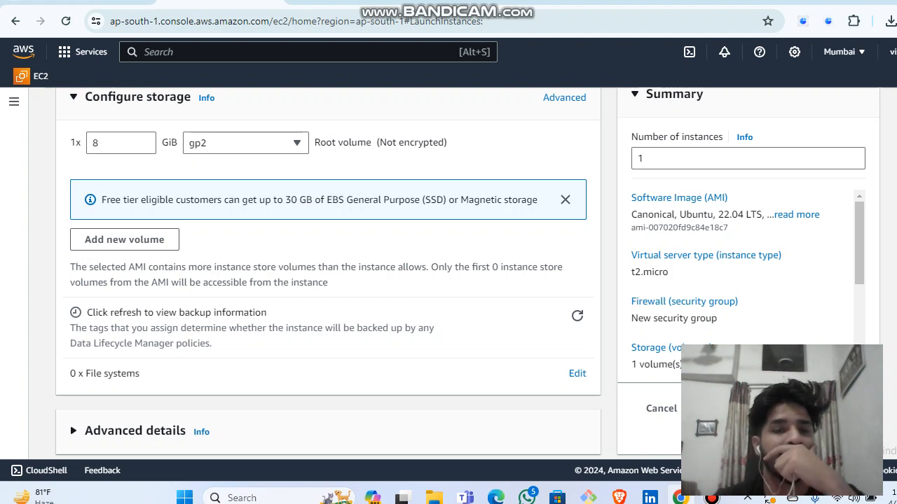
# Try a root volume size of 24 GiB and set it back to 8 GiB.
pyautogui.doubleClick(105, 143)
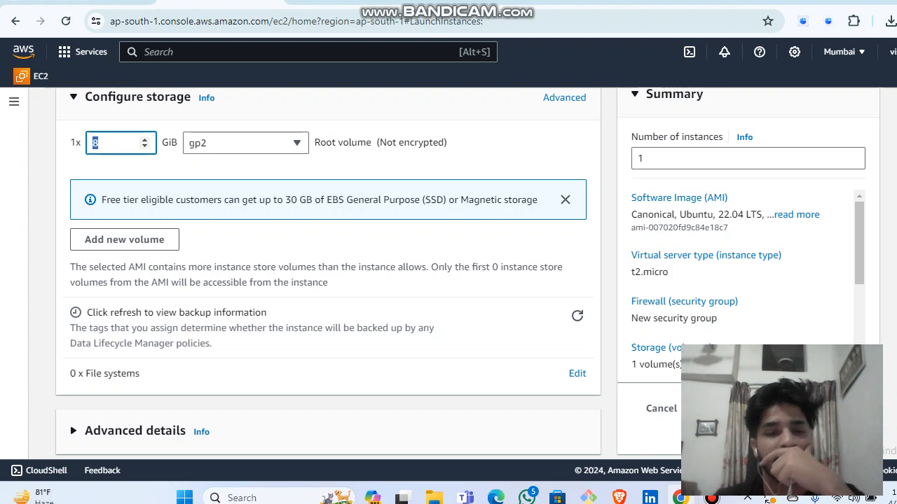
pyautogui.write('24')
pyautogui.press('BackSpace')
pyautogui.press('BackSpace')
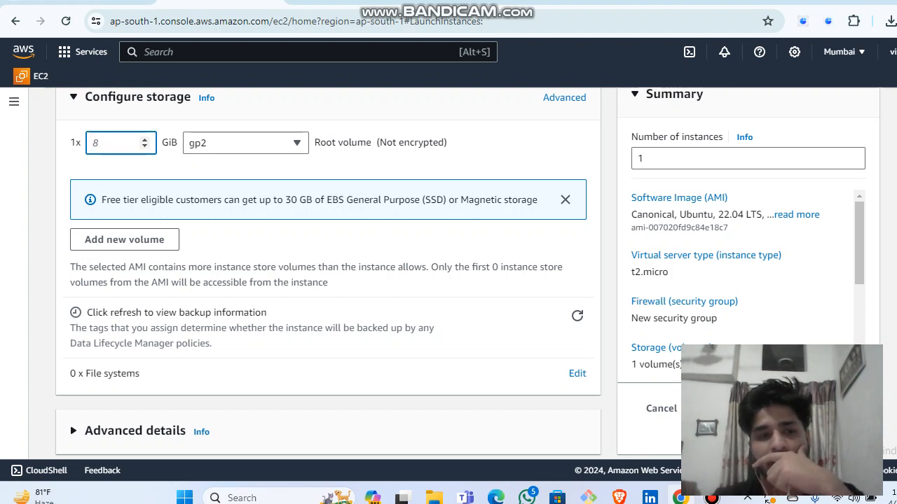
pyautogui.write('8')
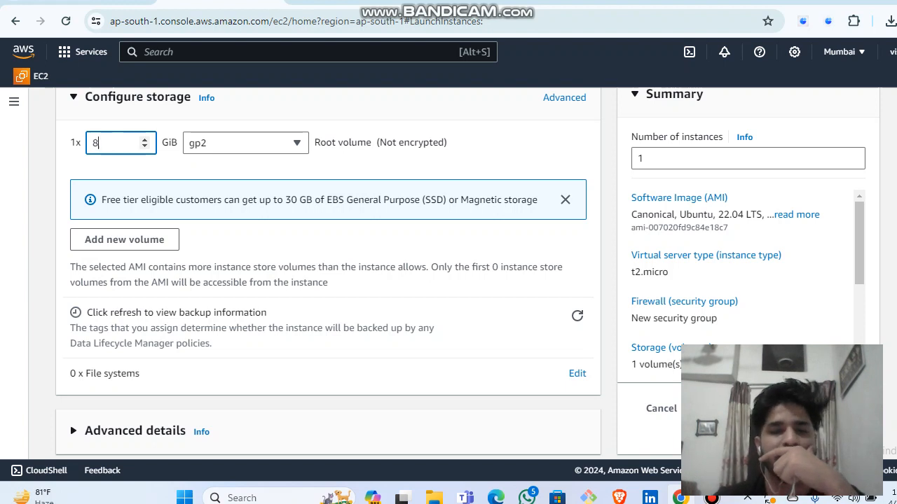
# Expand the advanced details and look through the options, including the User data field and the metadata settings.
pyautogui.scroll(-1, 328, 273)
pyautogui.click(134, 431)
pyautogui.scroll(-5, 328, 274)
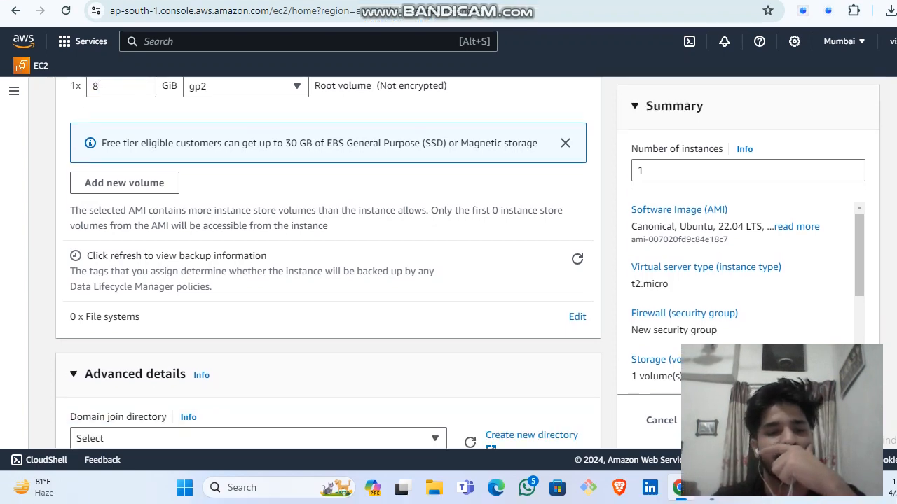
pyautogui.scroll(-10, 328, 273)
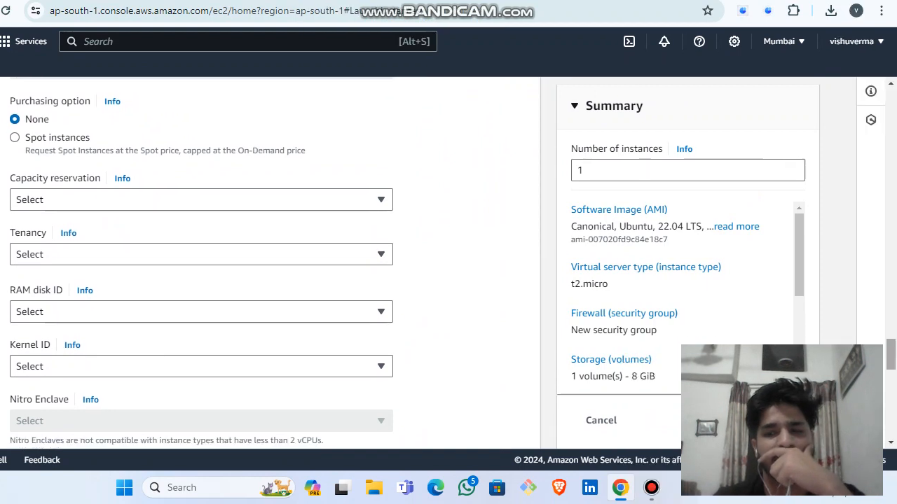
pyautogui.scroll(-2, 328, 273)
pyautogui.scroll(-8, 202, 263)
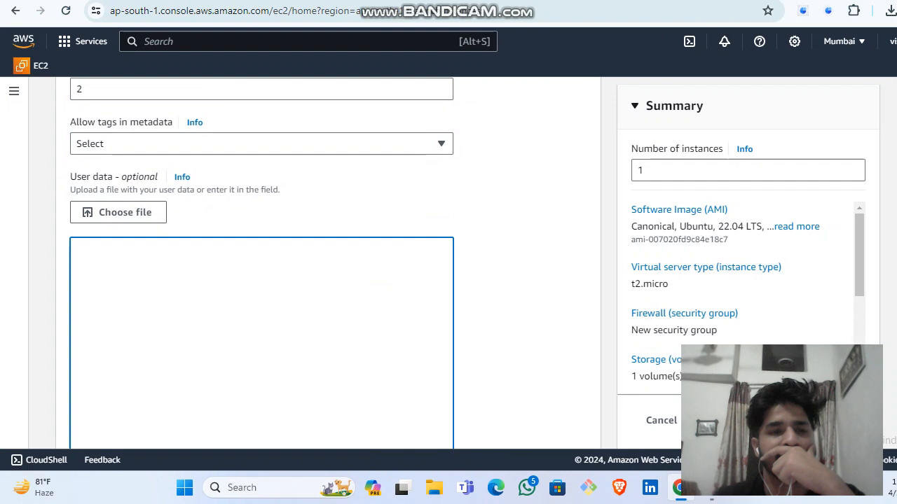
pyautogui.scroll(-1, 328, 281)
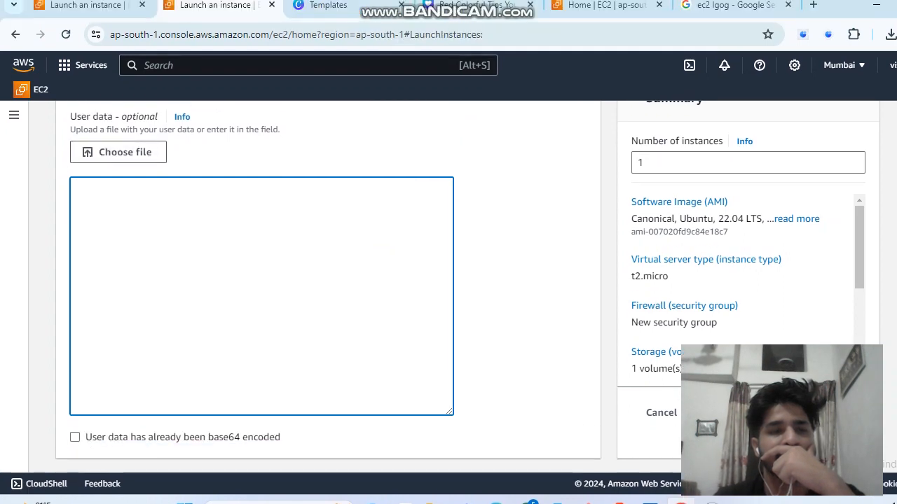
pyautogui.moveTo(113, 116); pyautogui.dragTo(81, 116)
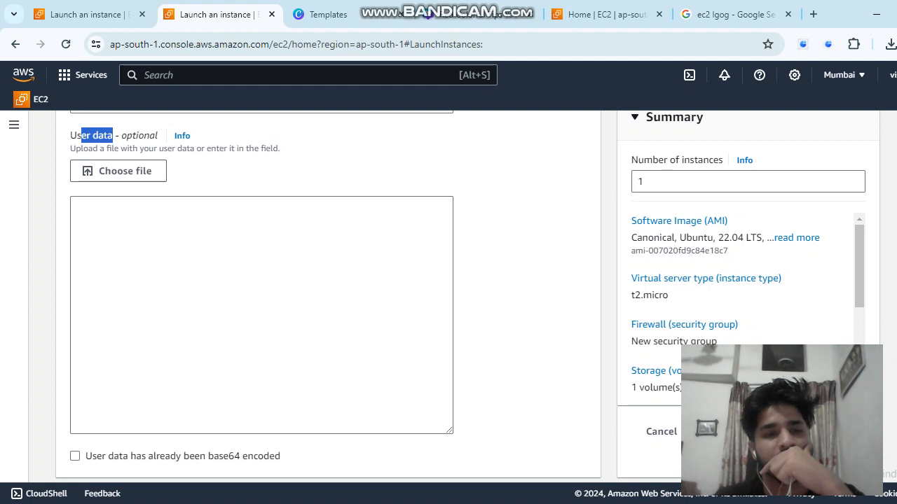
pyautogui.click(77, 207)
pyautogui.moveTo(120, 135); pyautogui.dragTo(70, 135)
pyautogui.click(76, 207)
pyautogui.scroll(6, 262, 295)
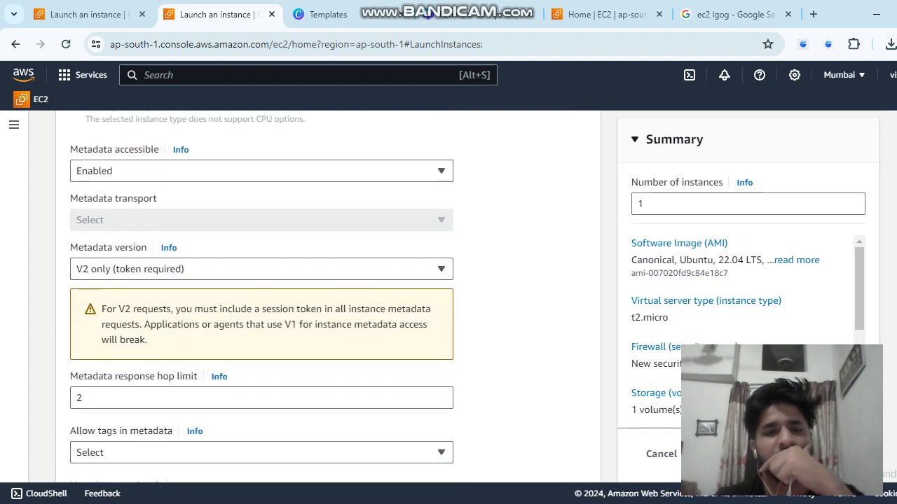